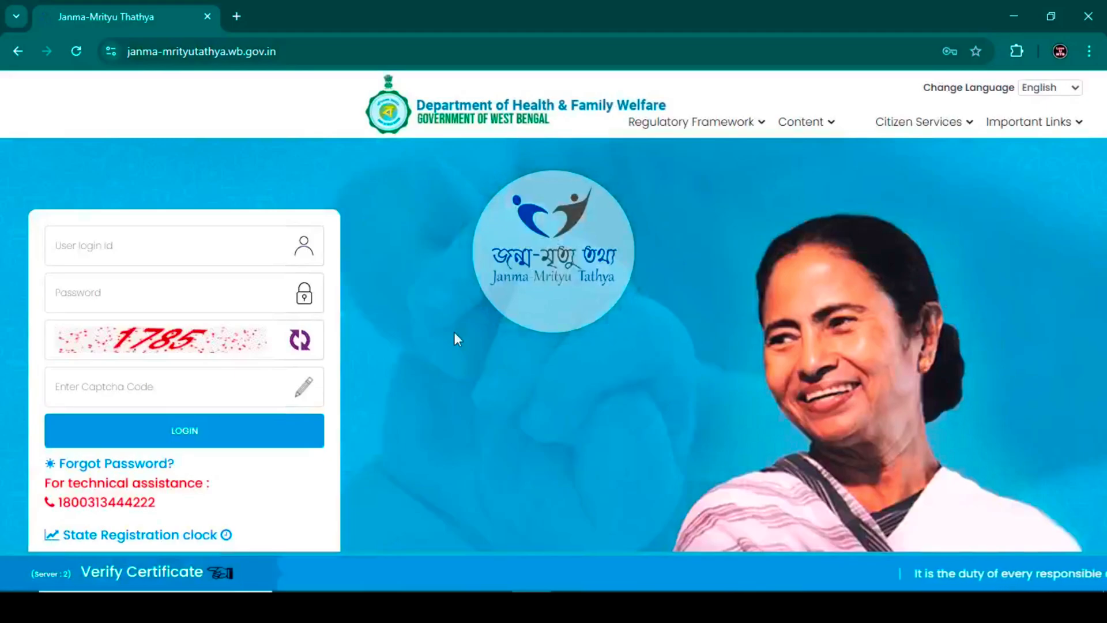
# Open the Delayed Birth Registration service for citizens, enter the applicant's mobile number and request the OTP
pyautogui.moveTo(929, 133)
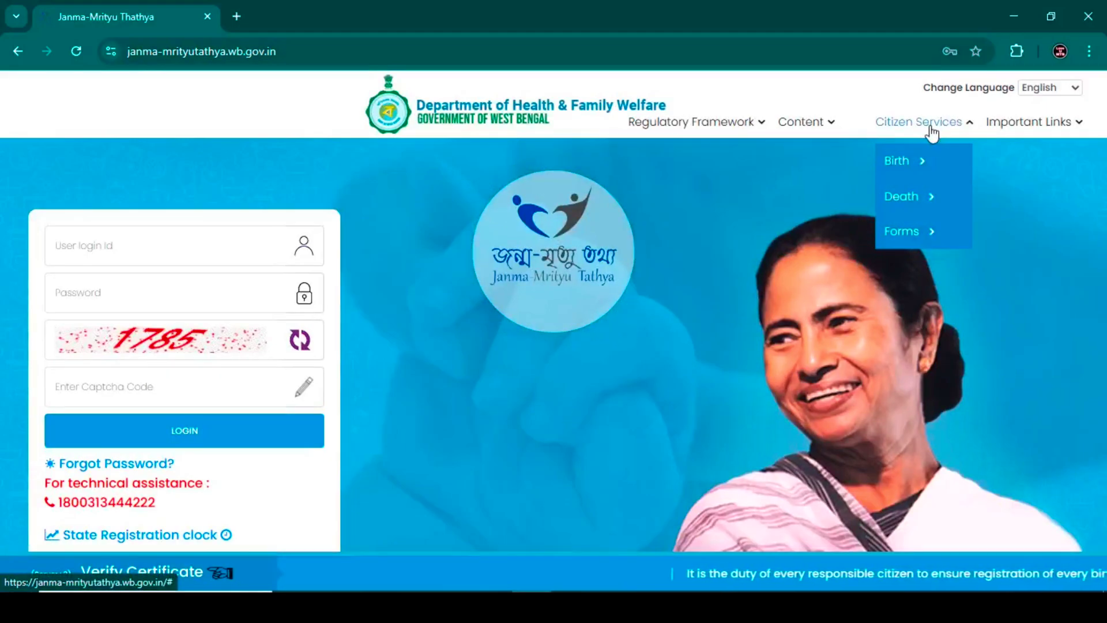
pyautogui.moveTo(922, 164)
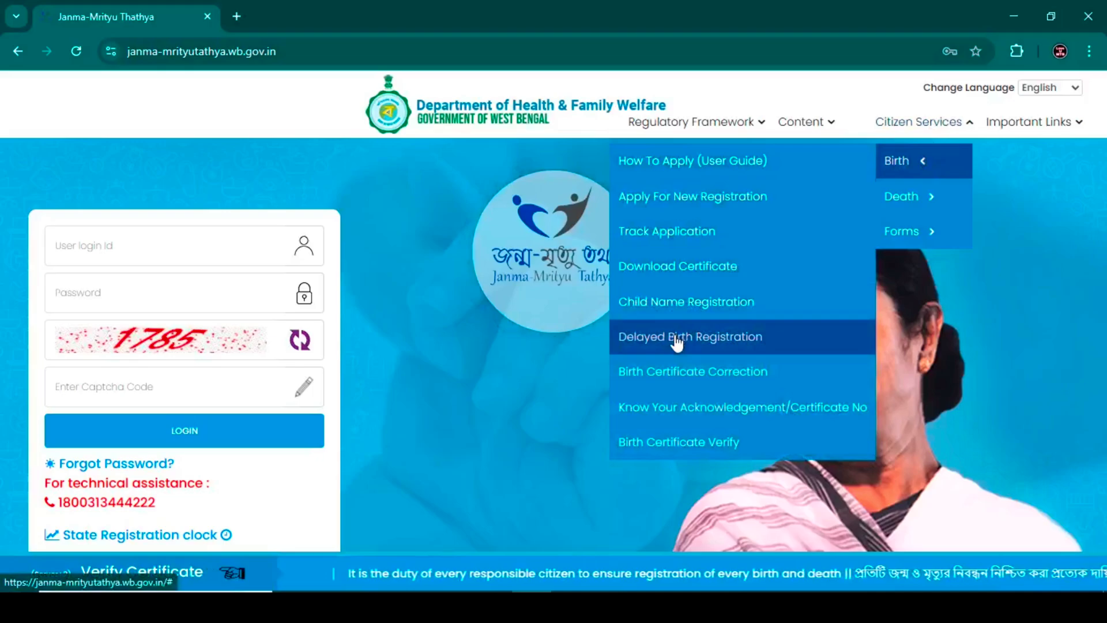
pyautogui.click(785, 345)
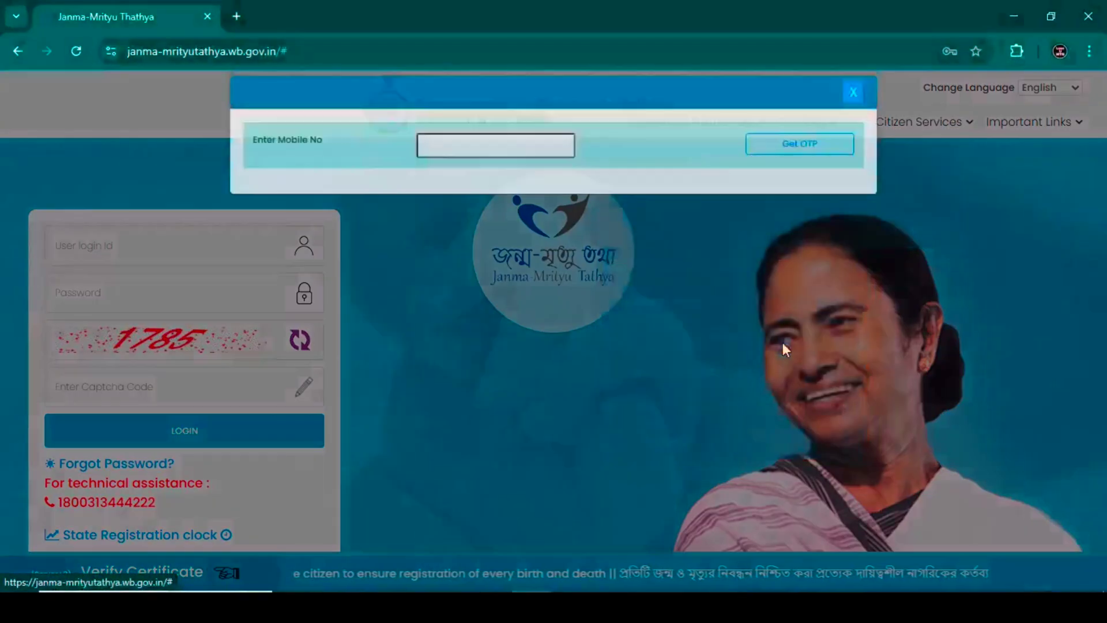
pyautogui.click(428, 162)
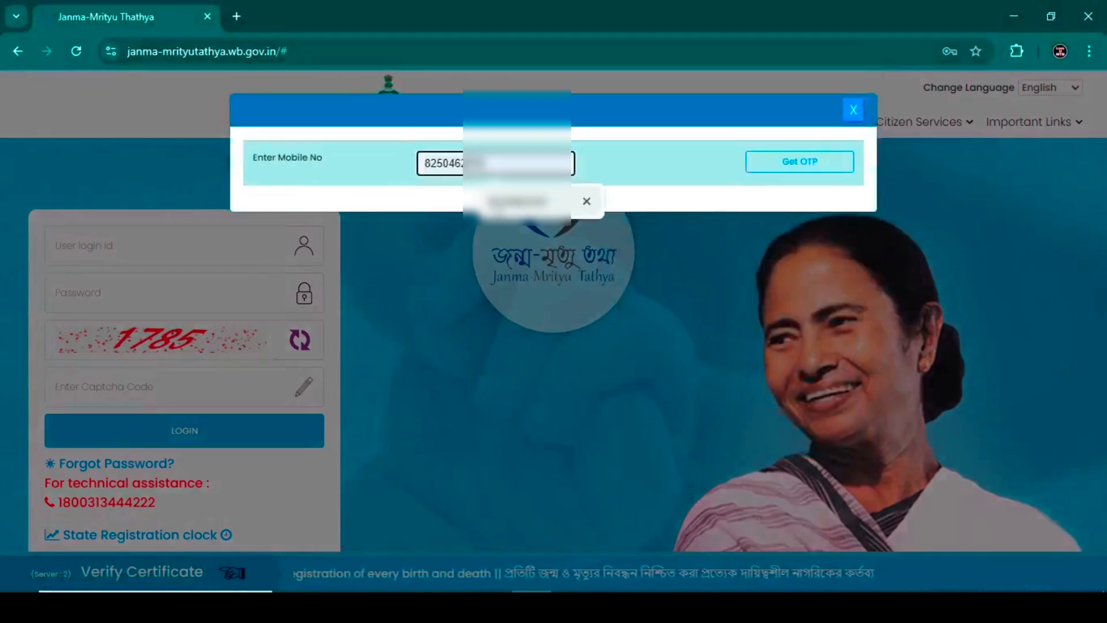
pyautogui.click(516, 200)
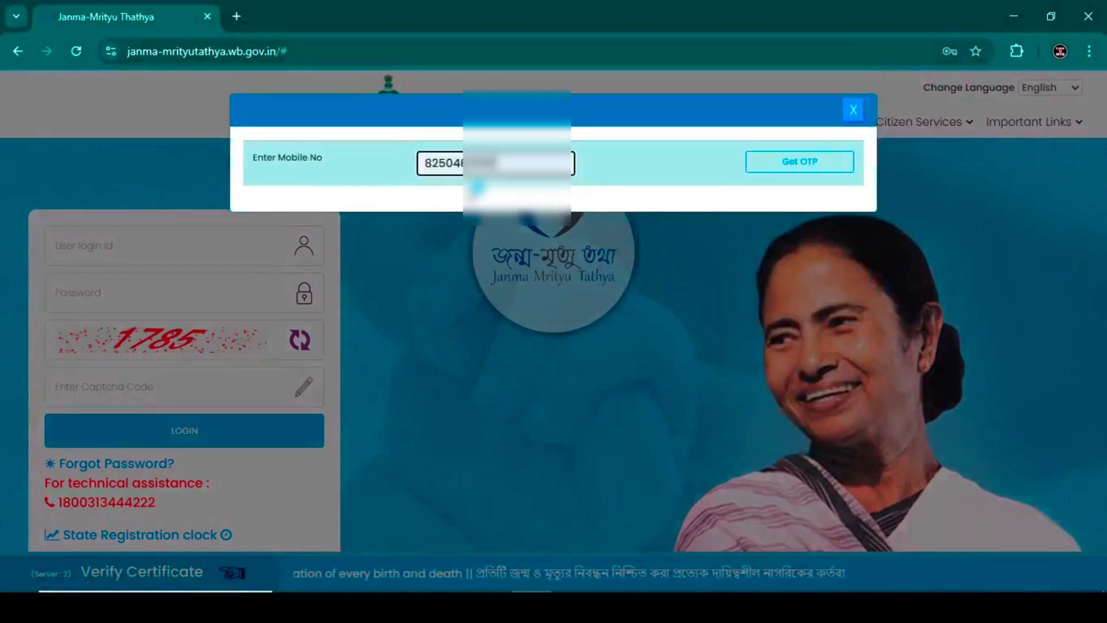
pyautogui.click(806, 168)
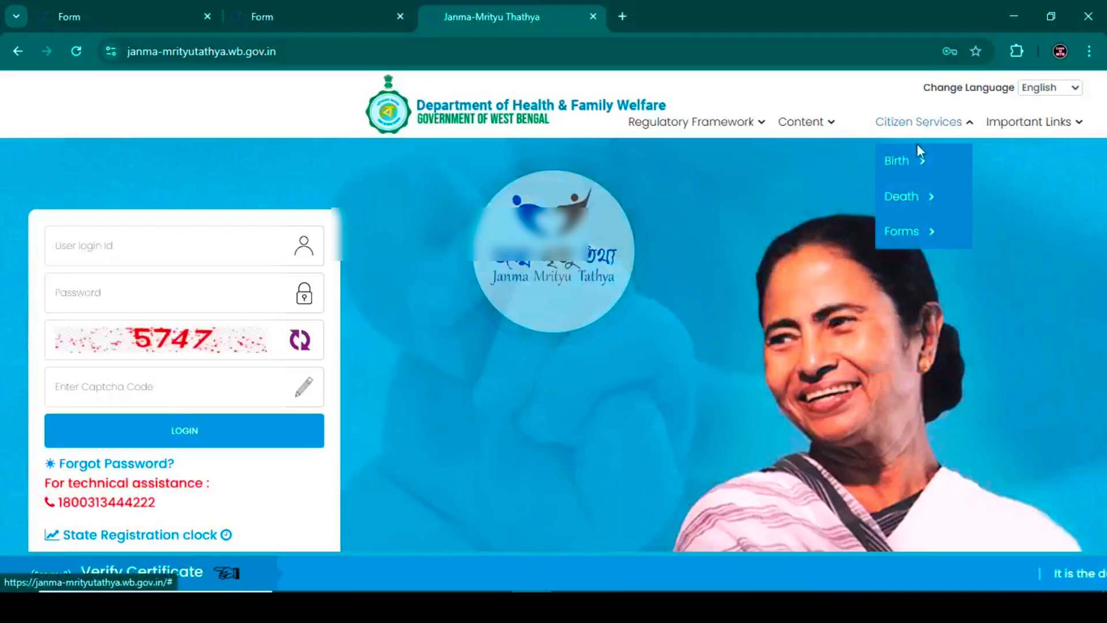
# Compare the Birth Registration form with the Delayed Birth Registration form, finishing on the delayed one
pyautogui.moveTo(917, 162)
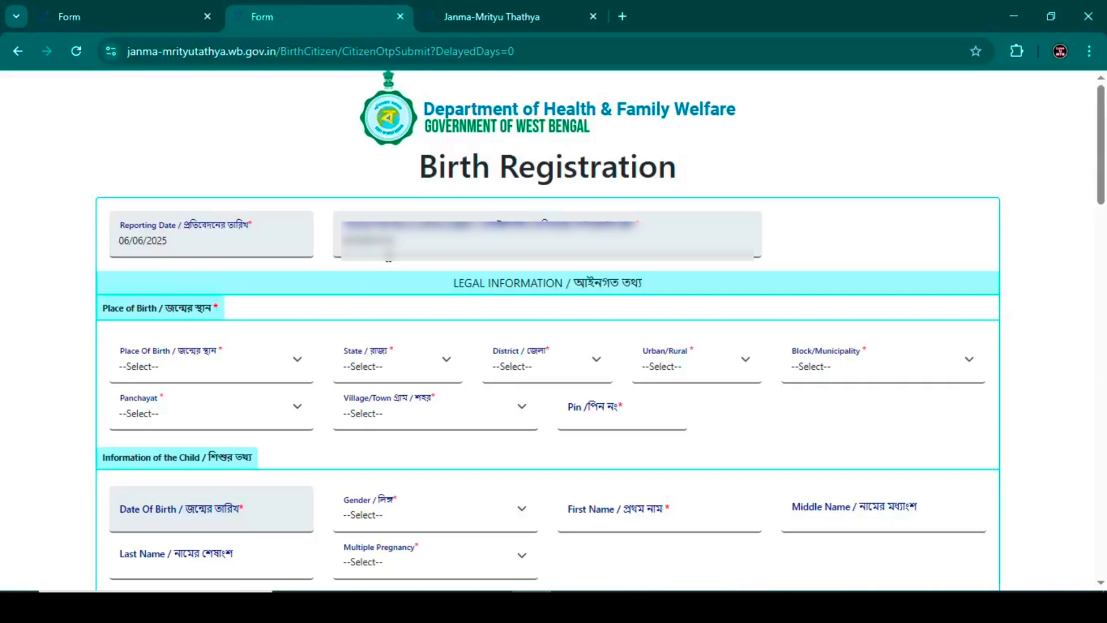
pyautogui.hotkey('ctrl', 'shift', 'Tab')
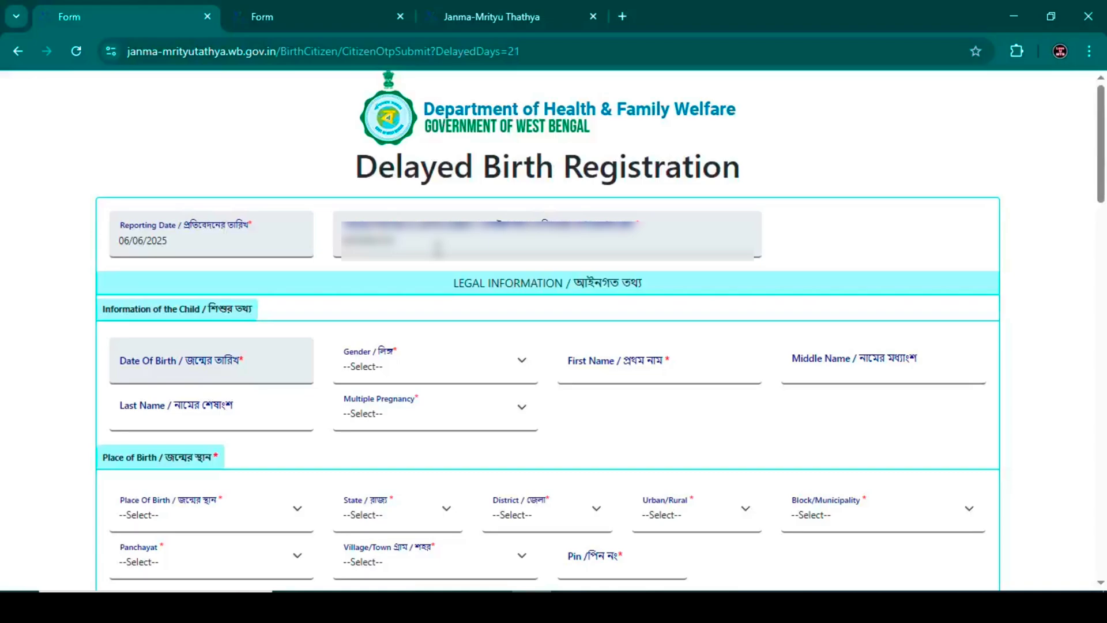
pyautogui.hotkey('ctrl', 'Tab')
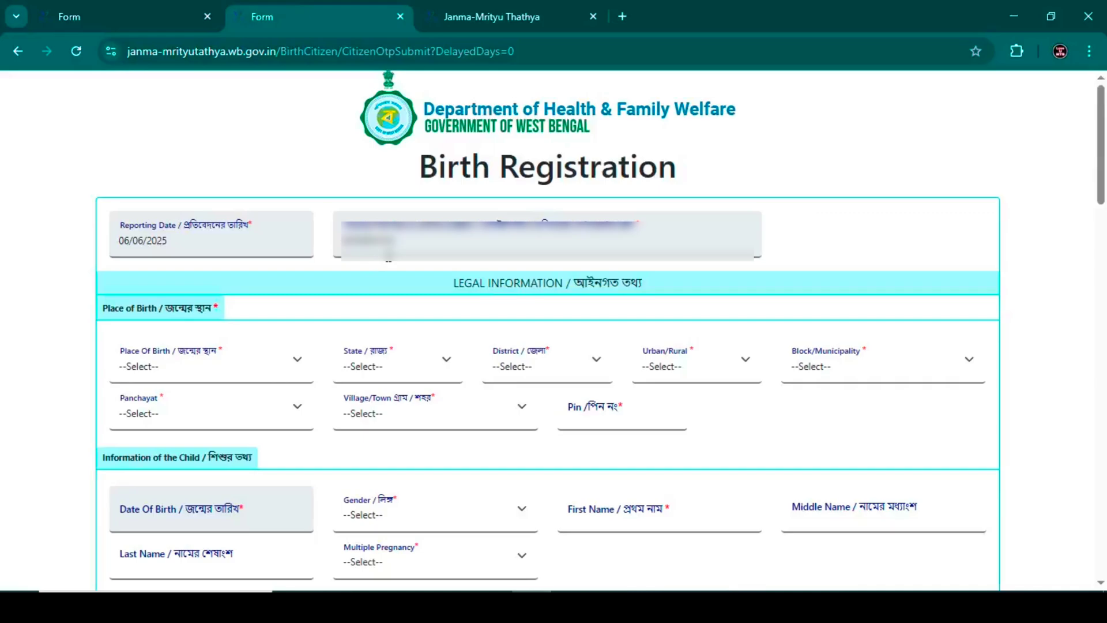
pyautogui.hotkey('ctrl', 'shift', 'Tab')
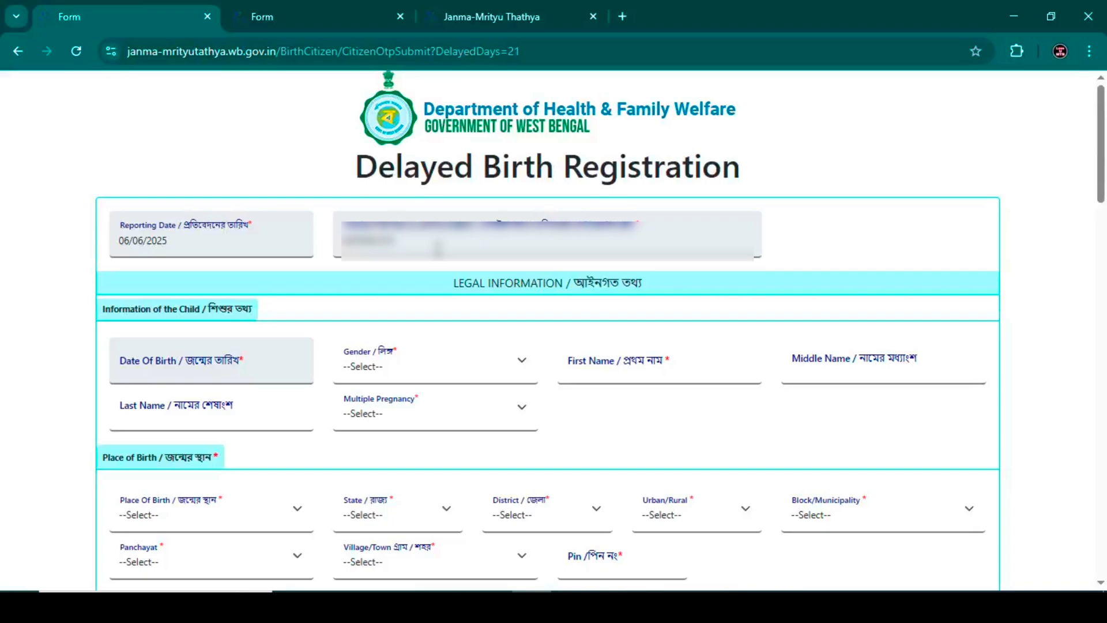
# Set the child's date of birth and select Male as the gender in the Delayed Birth Registration form
pyautogui.click(206, 363)
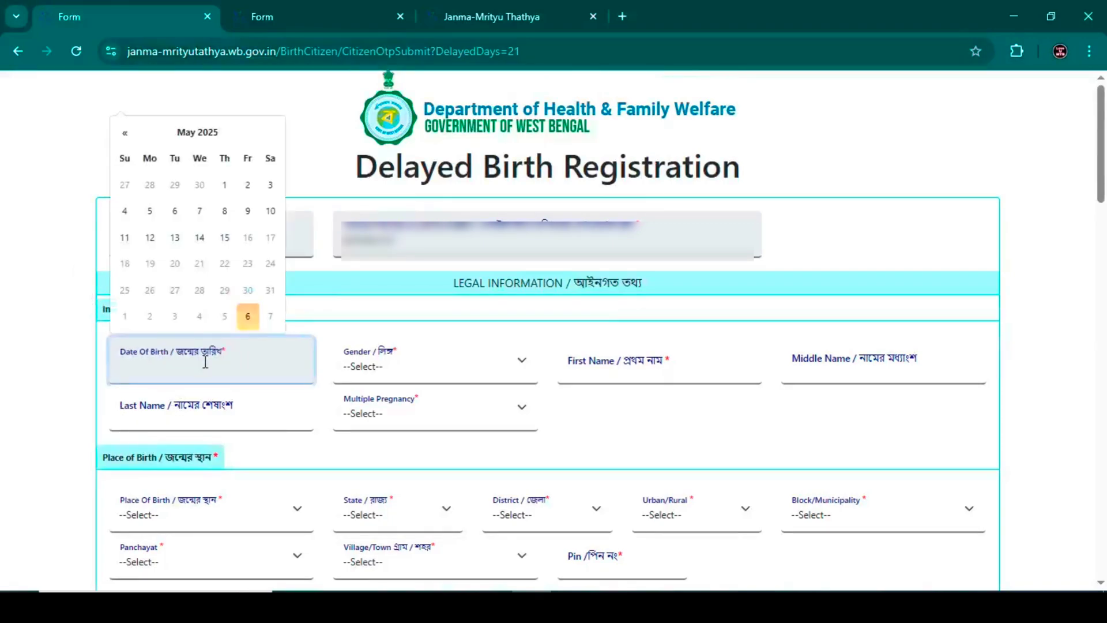
pyautogui.click(195, 136)
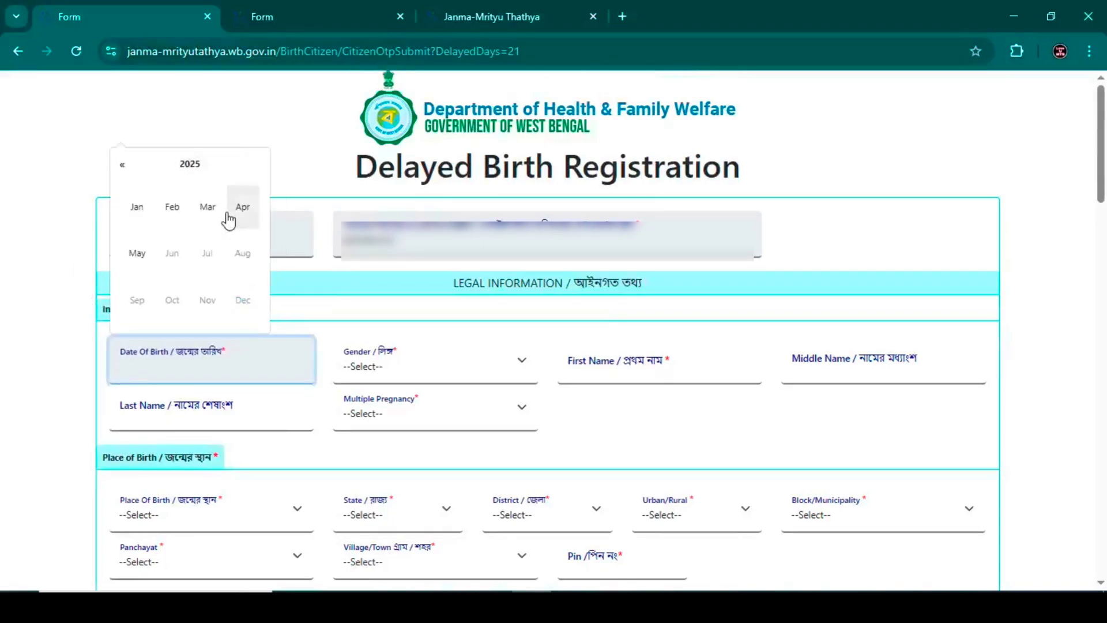
pyautogui.click(209, 211)
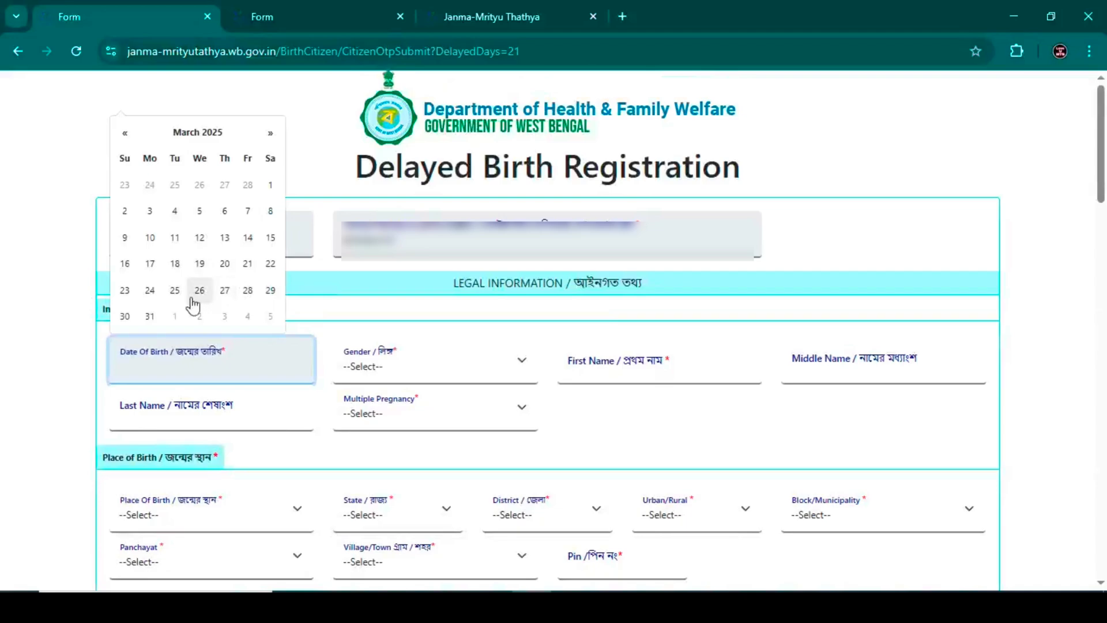
pyautogui.click(224, 265)
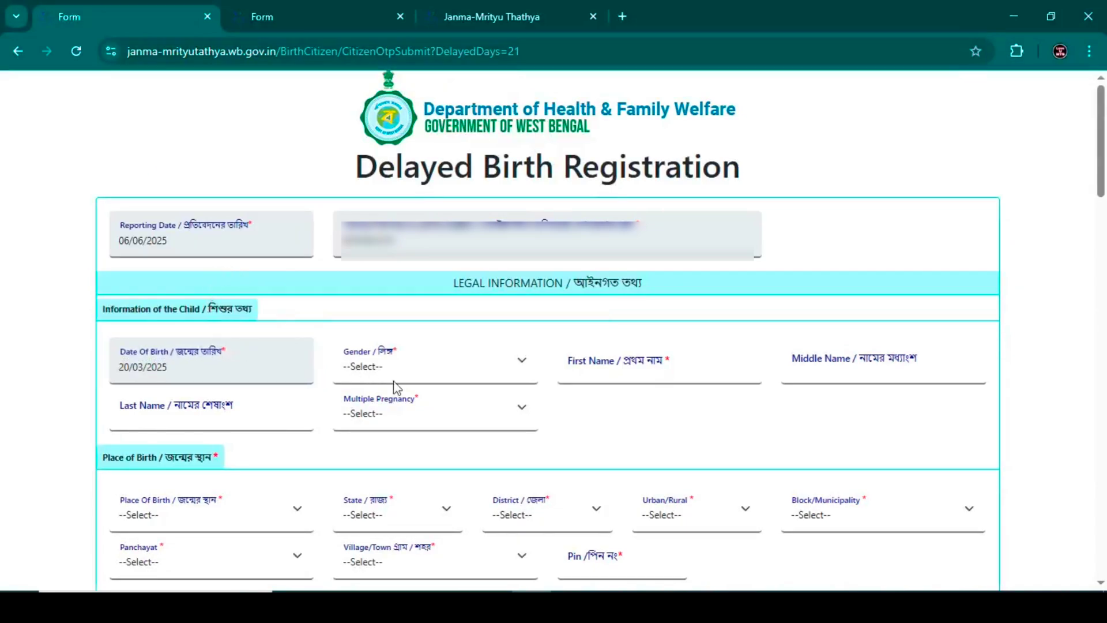
pyautogui.click(401, 366)
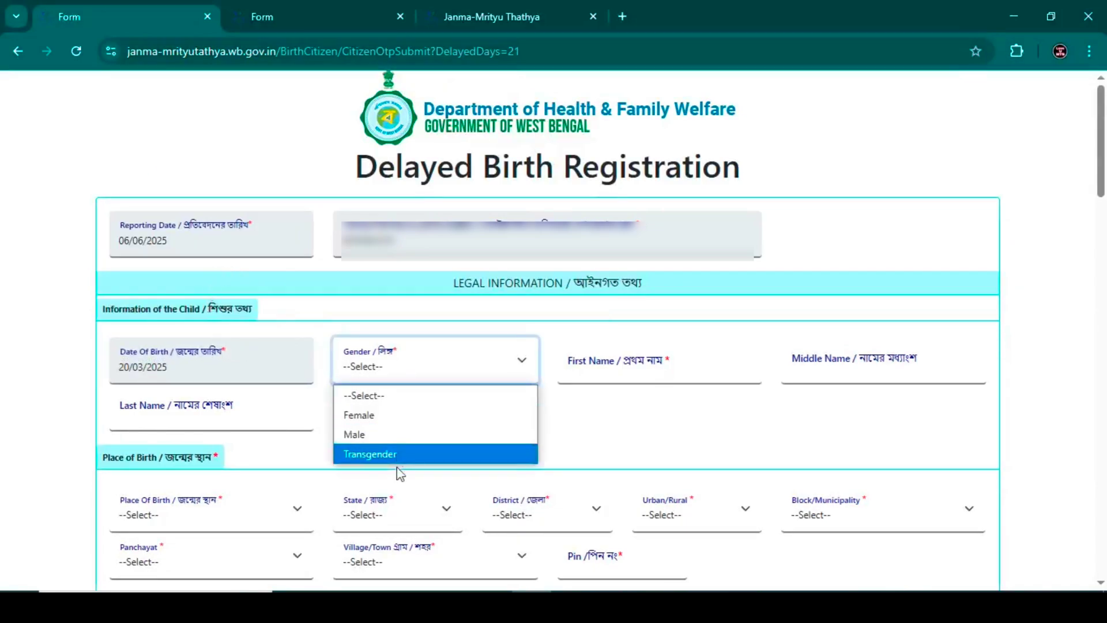
pyautogui.click(396, 436)
# Enter DEMO as the child's first name and TEST as the last name, leaving the middle name empty
pyautogui.click(613, 367)
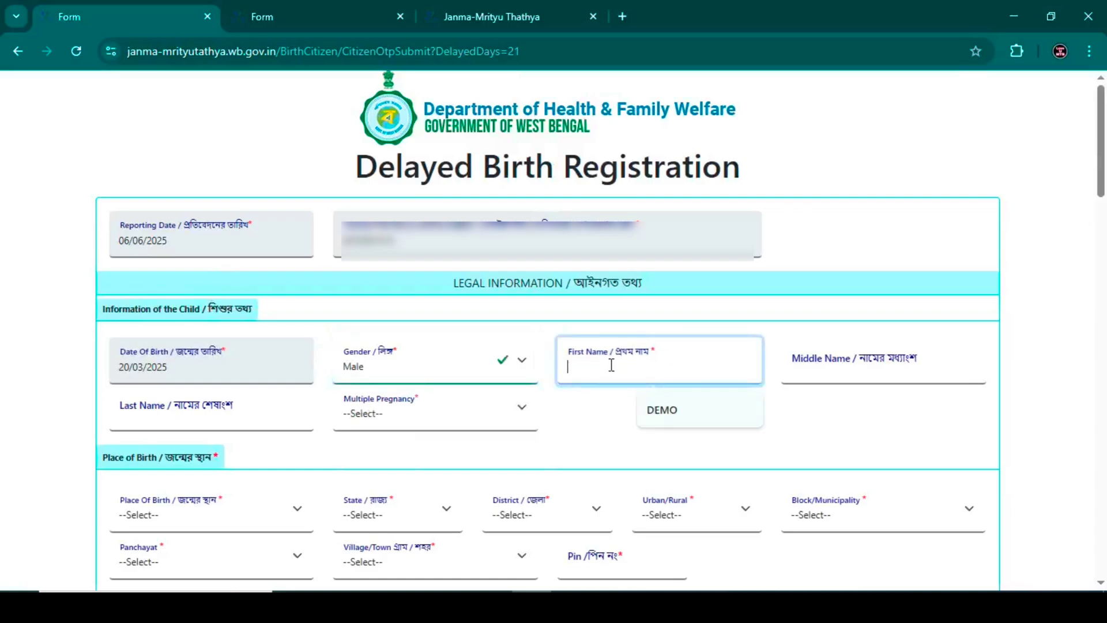
pyautogui.click(662, 420)
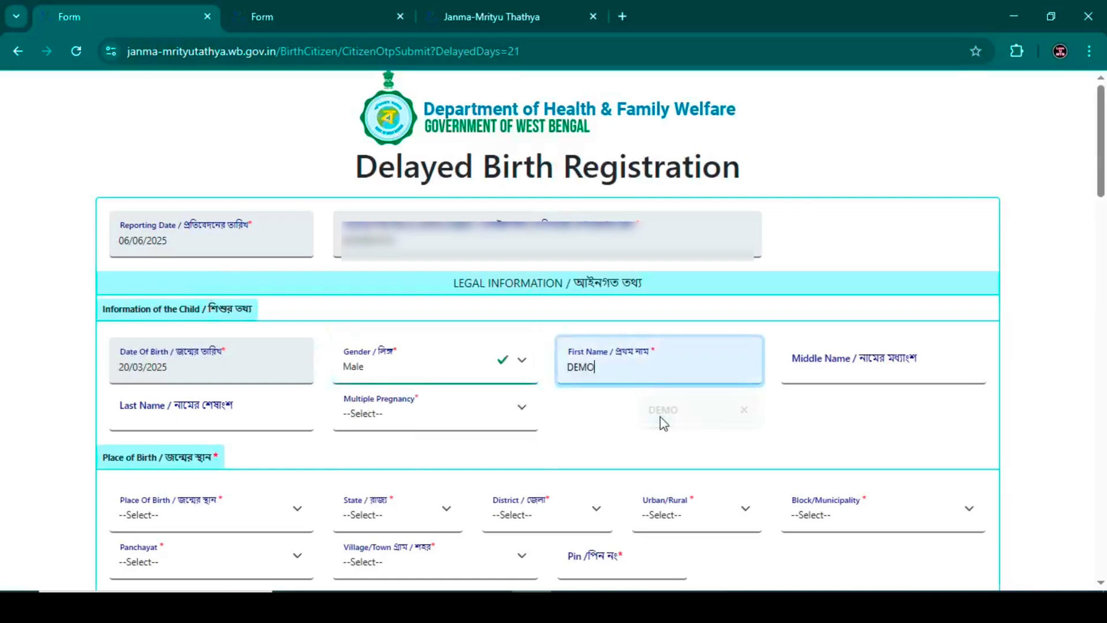
pyautogui.click(818, 368)
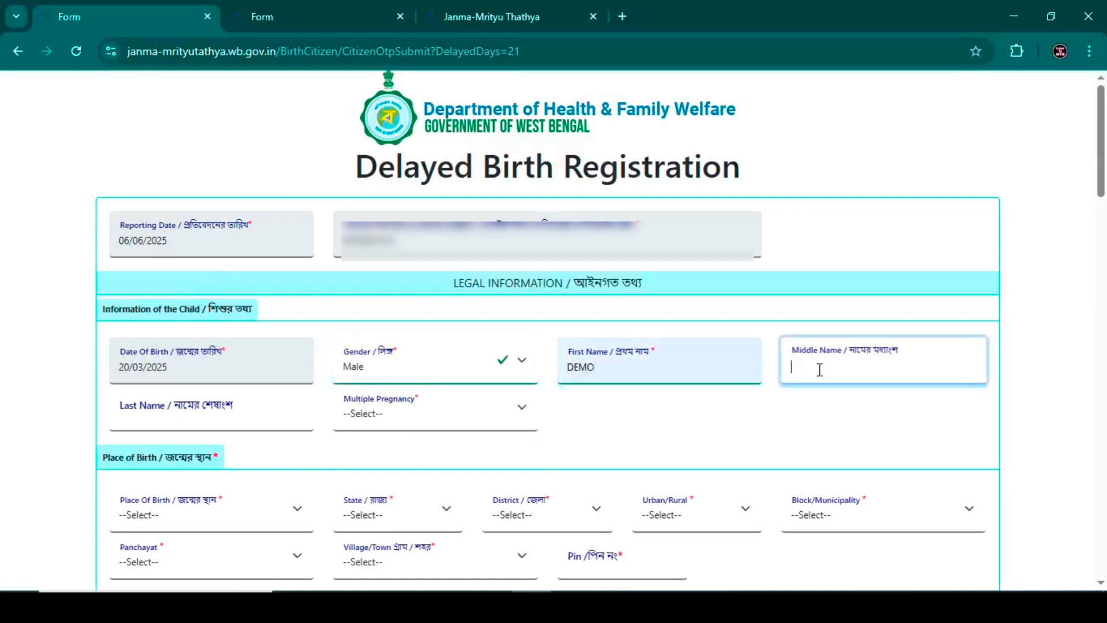
pyautogui.click(185, 414)
pyautogui.click(219, 458)
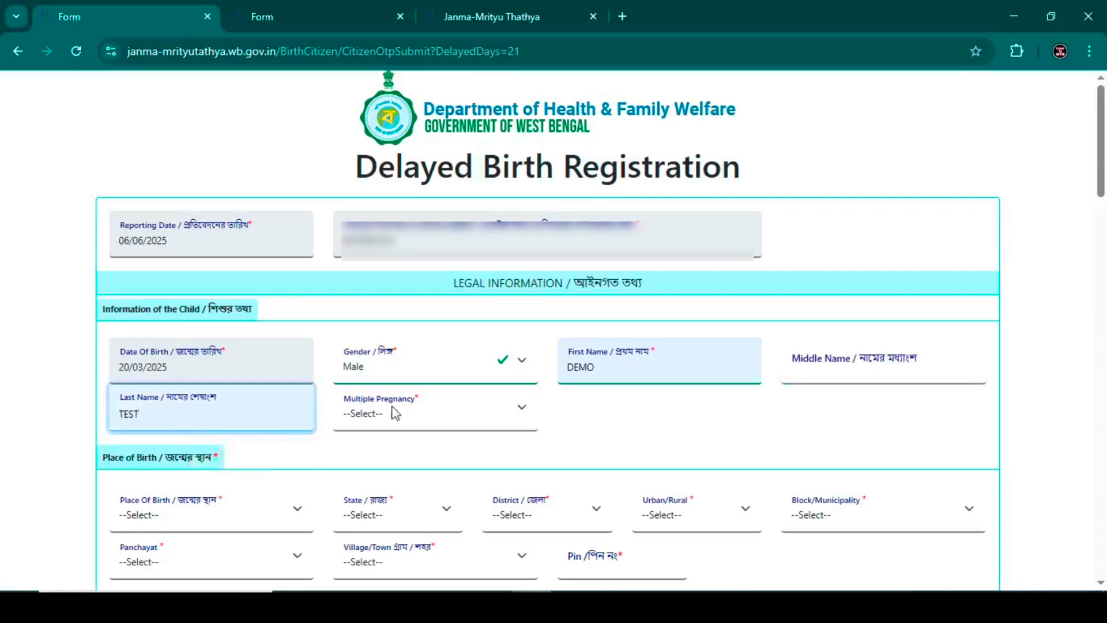
# Set the child's Multiple Pregnancy option to Single
pyautogui.click(434, 415)
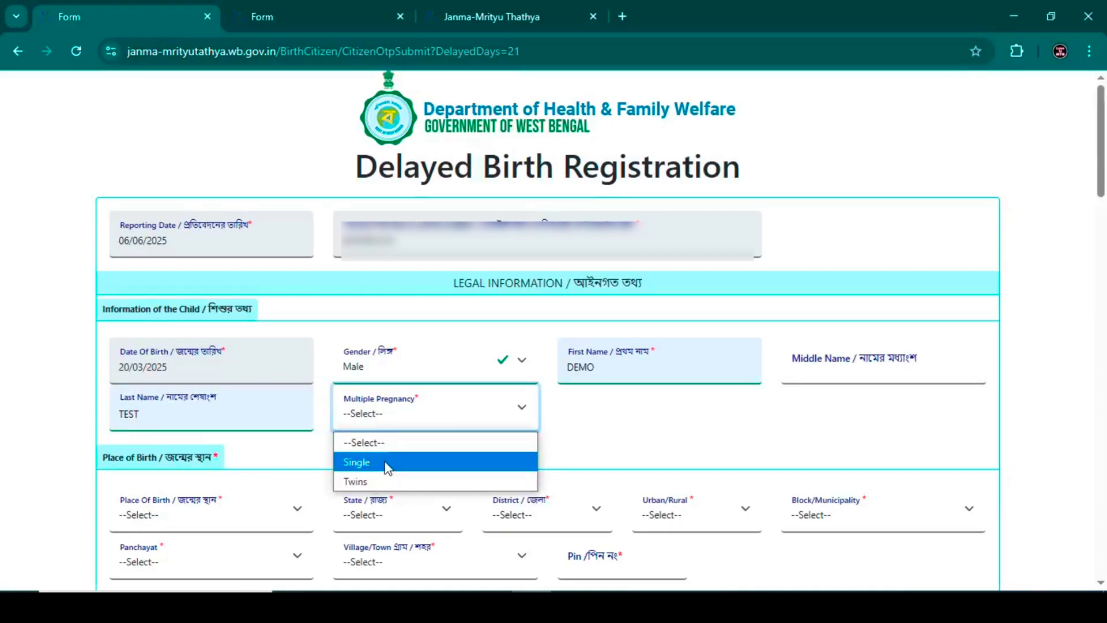
pyautogui.click(375, 483)
pyautogui.click(375, 413)
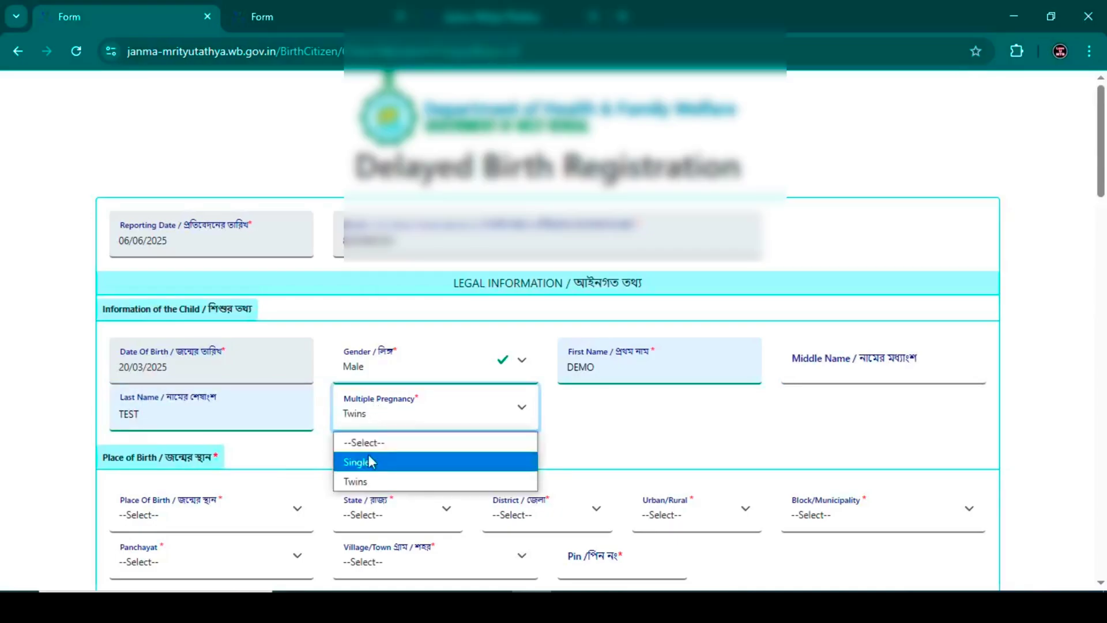
pyautogui.click(369, 461)
# Fill in the place of birth as Hospital, with West Bengal as the state and Coochbehar as the district
pyautogui.scroll(-3, 304, 407)
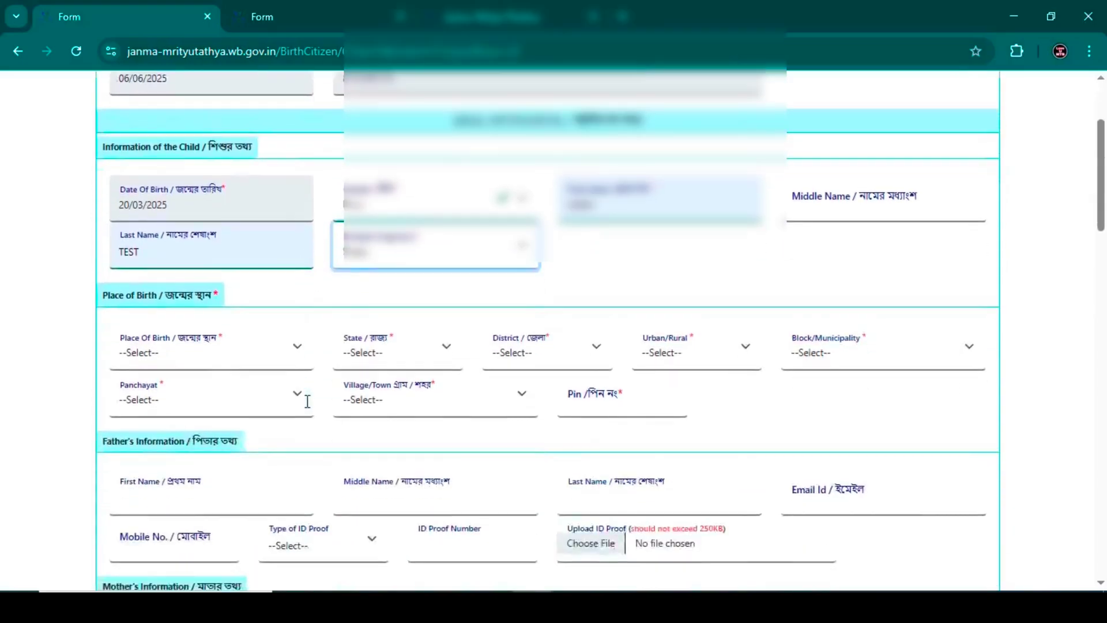
pyautogui.scroll(-5, 308, 404)
pyautogui.scroll(2, 310, 408)
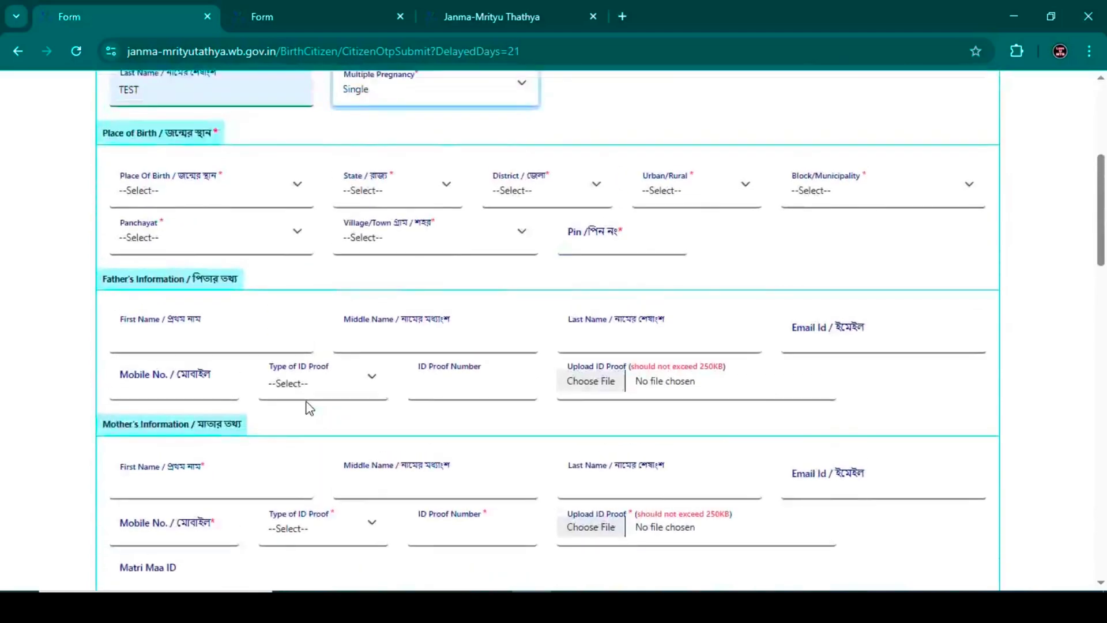
pyautogui.click(153, 199)
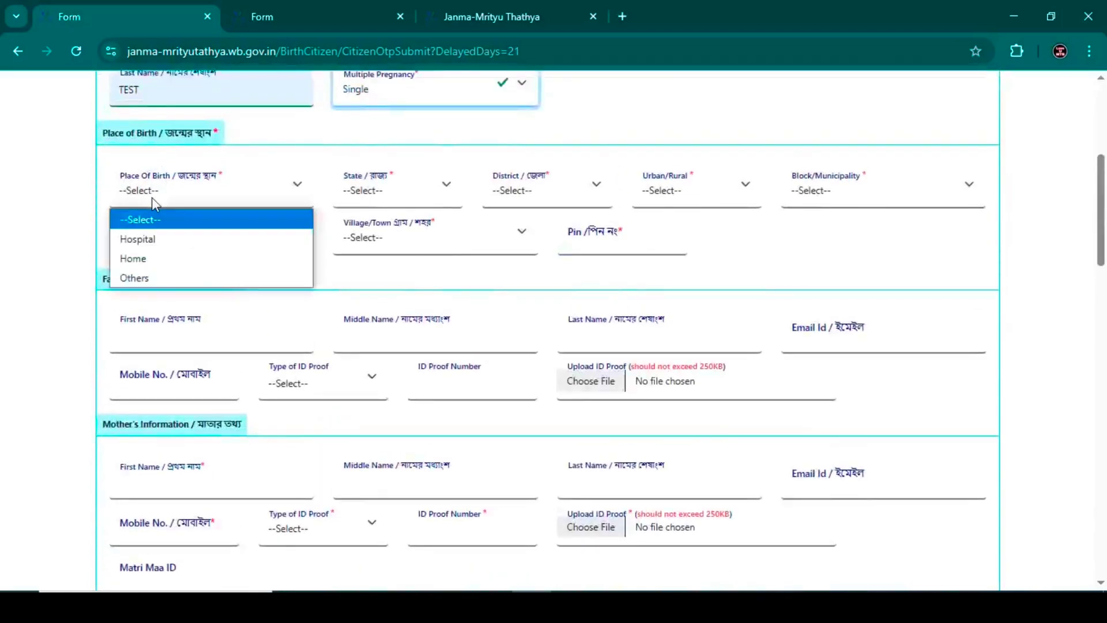
pyautogui.click(156, 245)
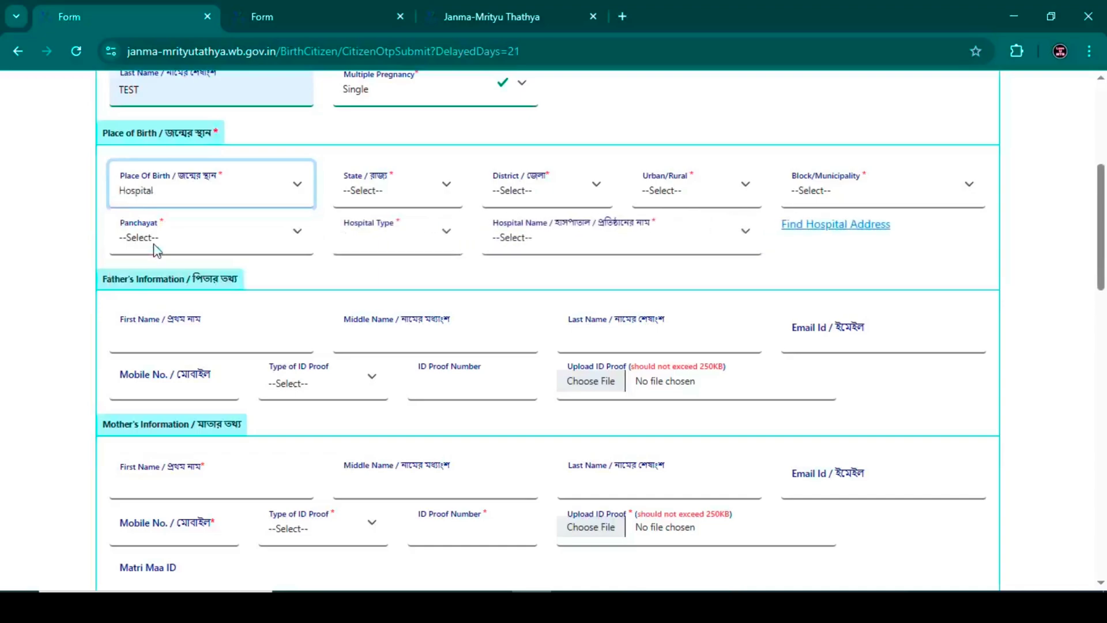
pyautogui.click(417, 189)
pyautogui.click(395, 241)
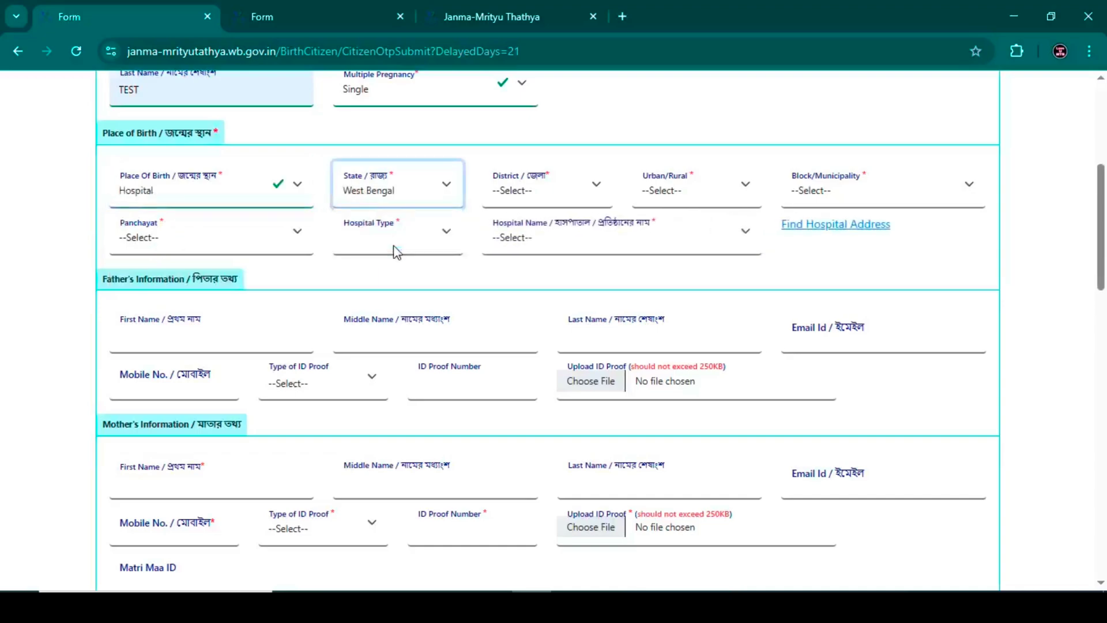
pyautogui.click(550, 201)
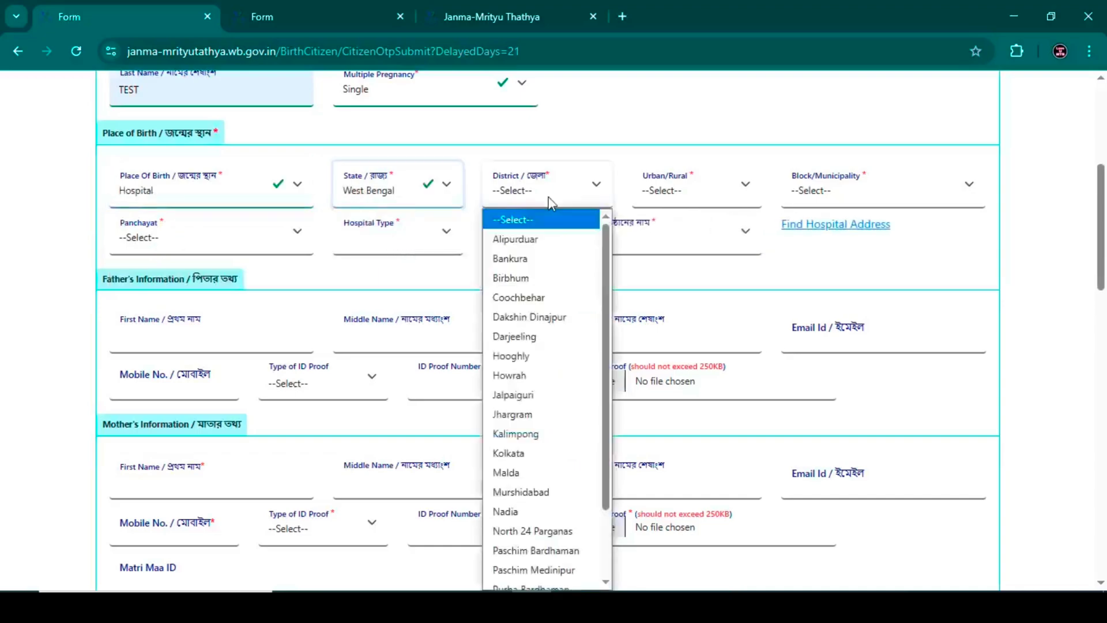
pyautogui.click(528, 296)
# Change the place of birth to Home, keep West Bengal and Coochbehar, and try Block as the Urban/Rural option
pyautogui.click(208, 191)
pyautogui.click(161, 255)
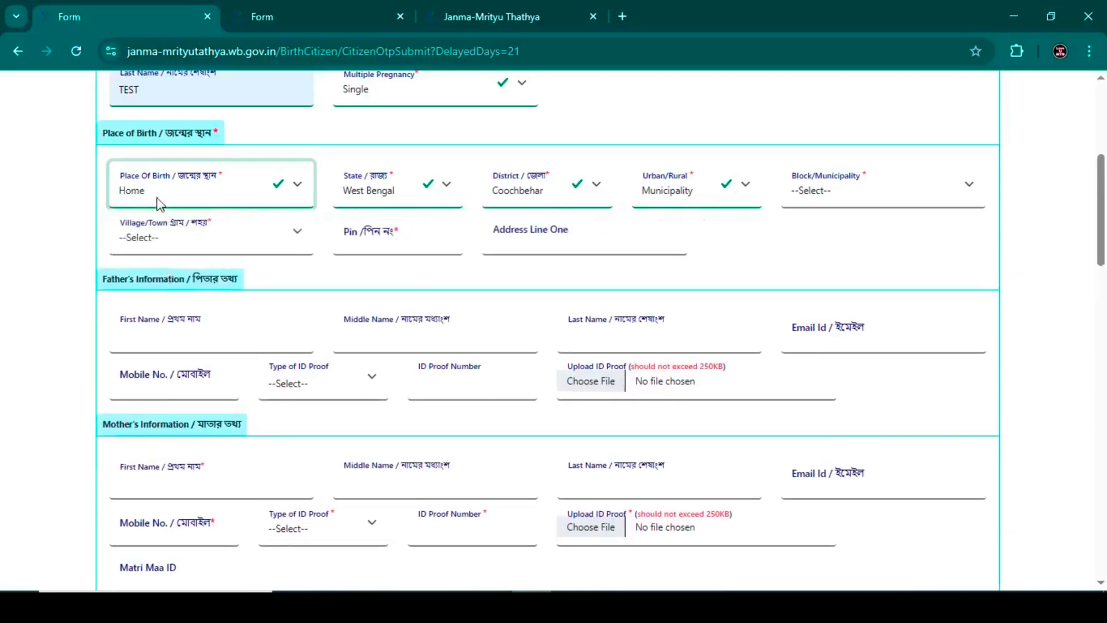
pyautogui.click(372, 199)
pyautogui.click(372, 202)
pyautogui.click(536, 205)
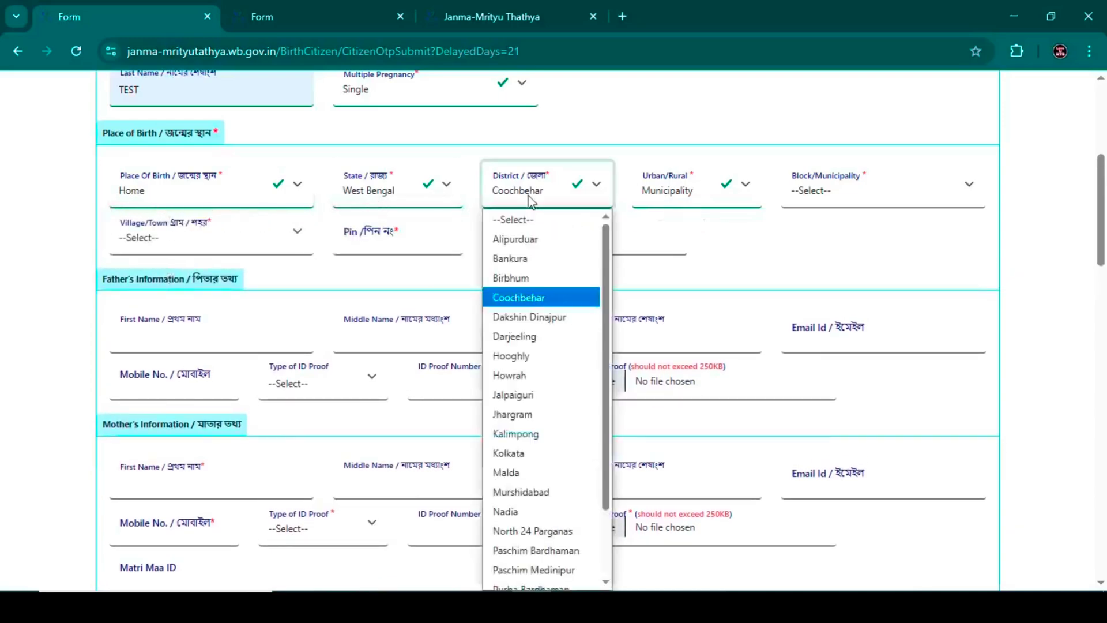
pyautogui.press('Tab')
pyautogui.press('b')
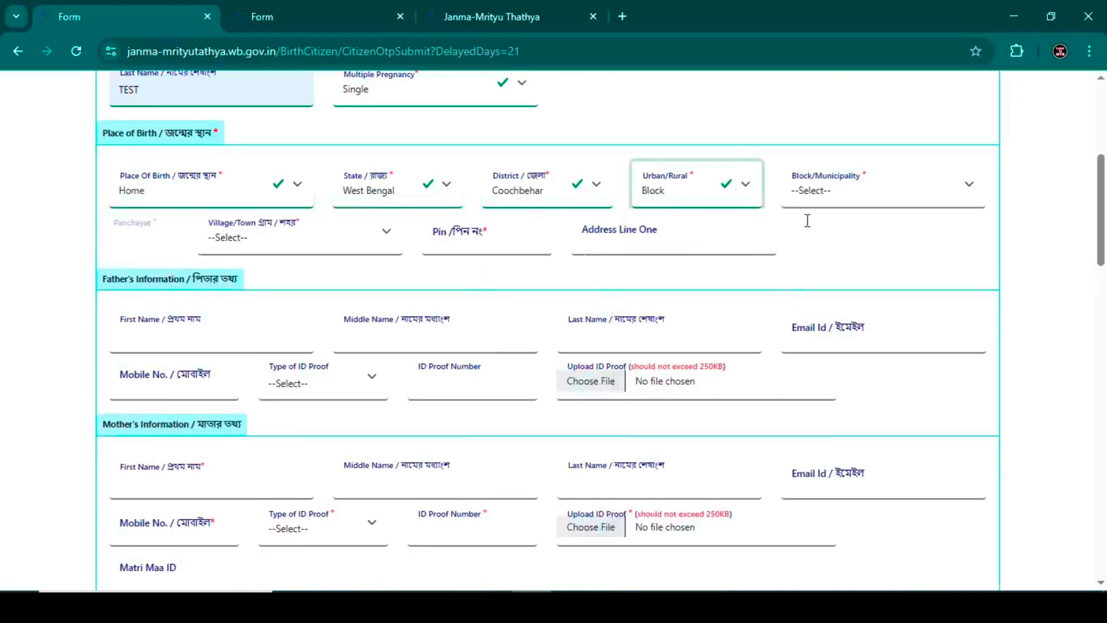
pyautogui.press('Down')
# Enter DEMO as the father's first name and TEST as his last name, leaving the middle name, email and mobile number empty
pyautogui.scroll(-2, 95, 234)
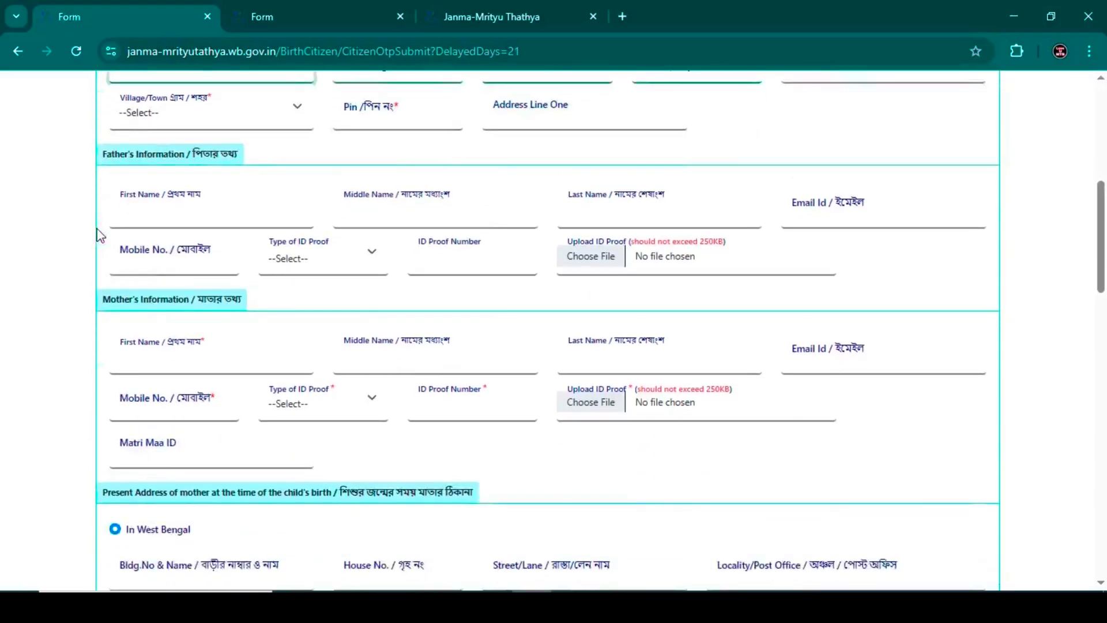
pyautogui.click(141, 205)
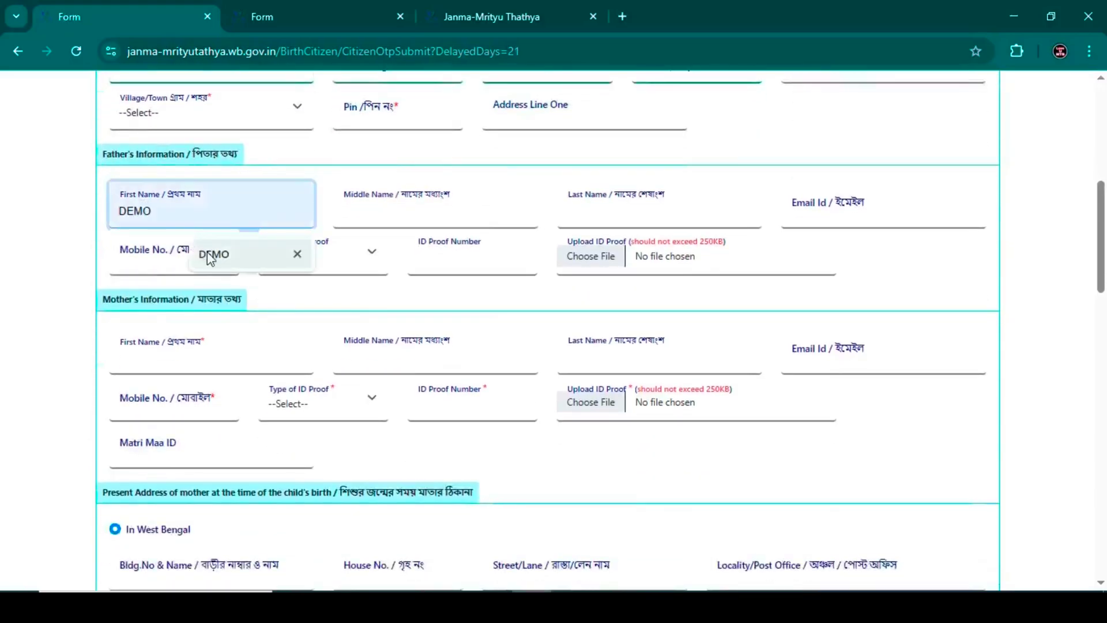
pyautogui.click(235, 251)
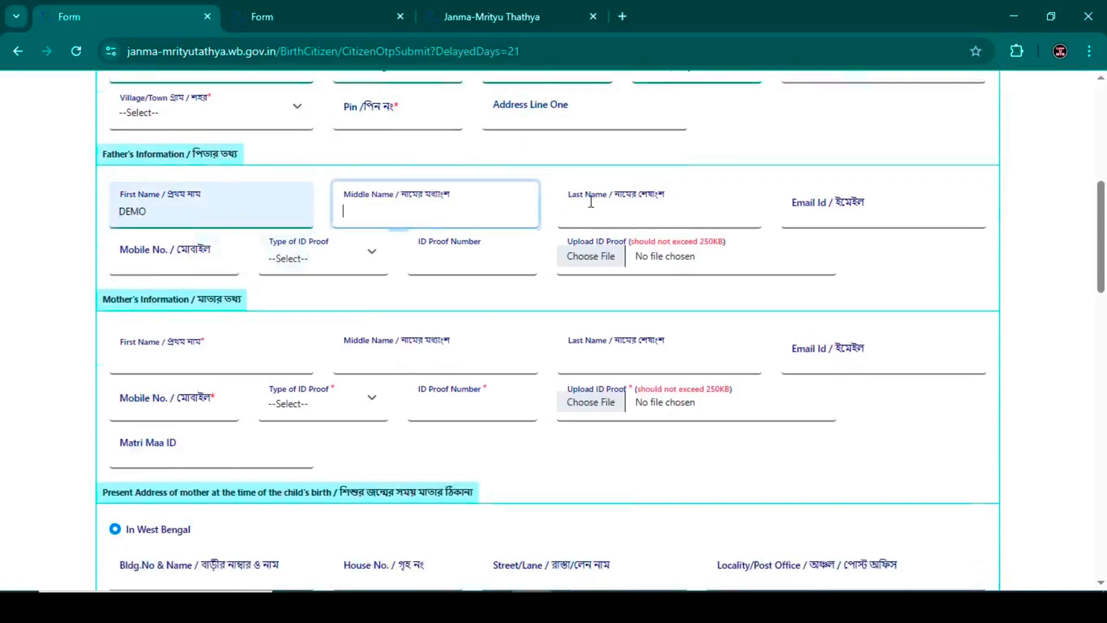
pyautogui.click(600, 222)
pyautogui.click(658, 254)
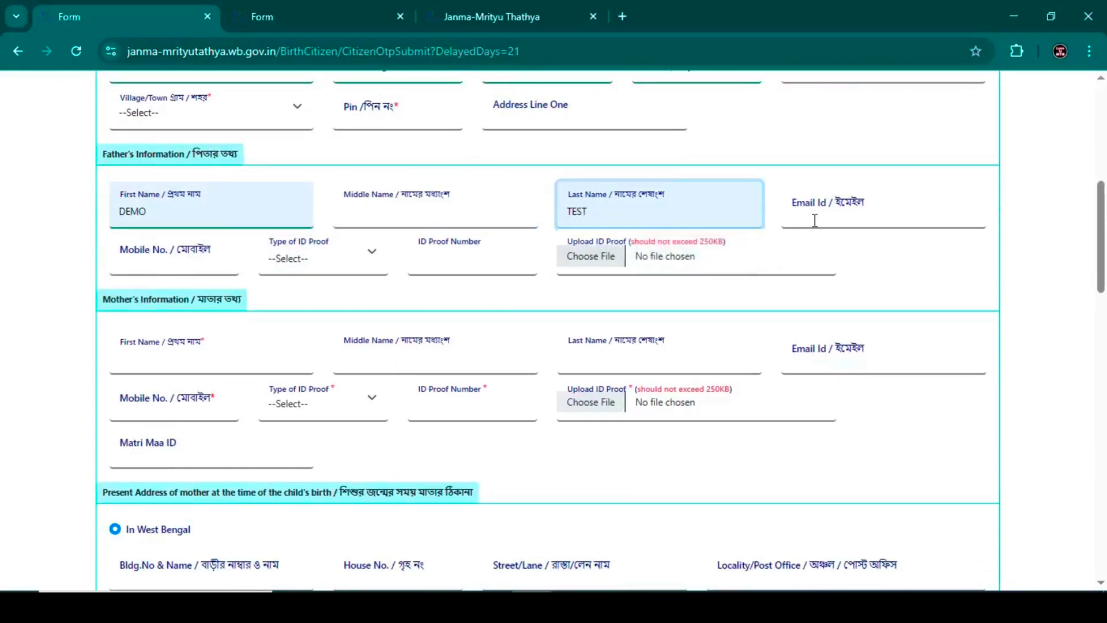
pyautogui.click(129, 266)
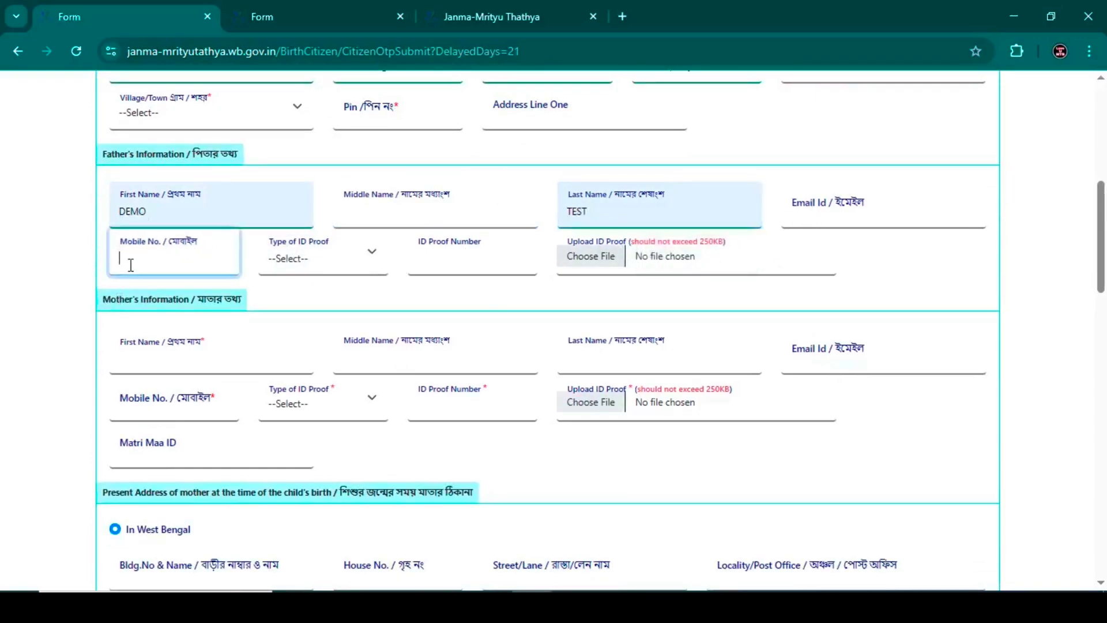
pyautogui.click(819, 199)
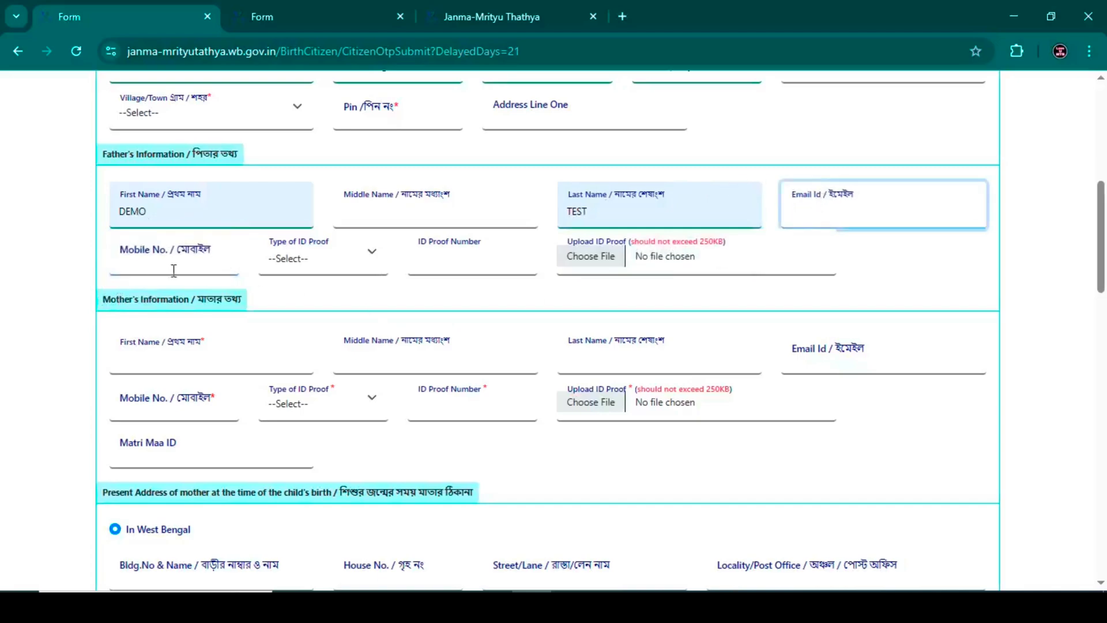
pyautogui.click(145, 271)
# Set the father's type of ID proof to Aadhaar and fill in the ID proof number, leaving the proof upload empty
pyautogui.click(310, 267)
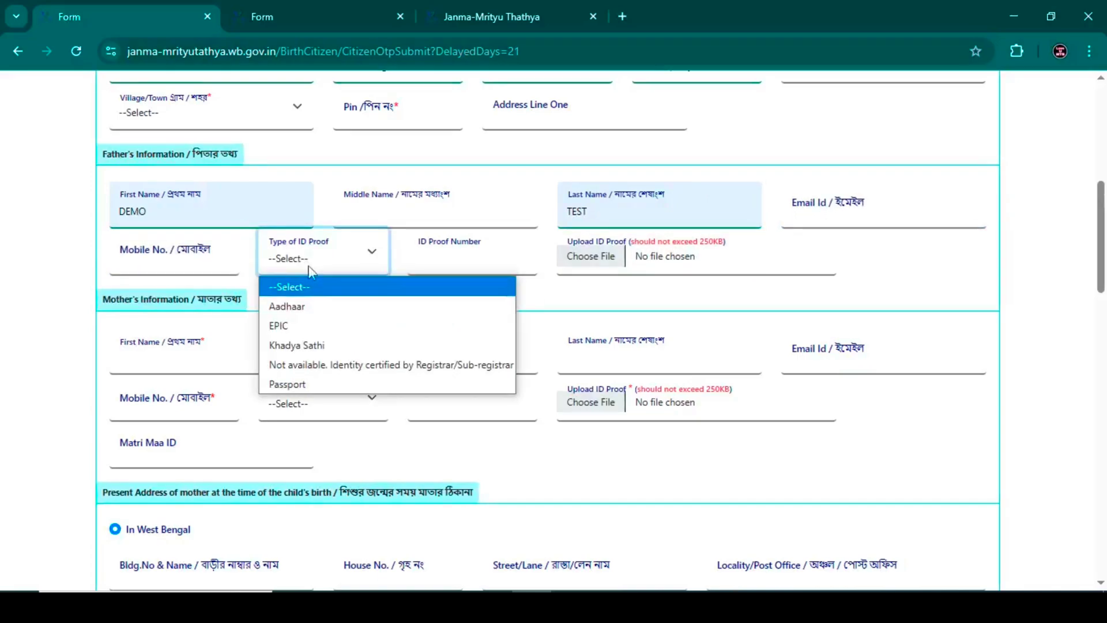
pyautogui.click(307, 372)
pyautogui.press('Tab')
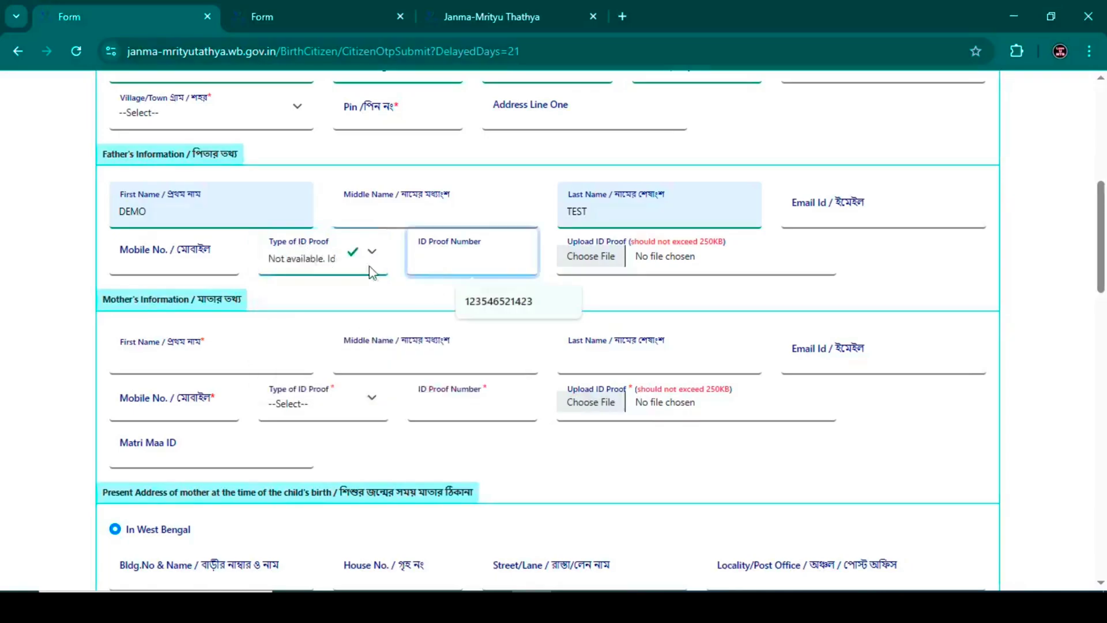
pyautogui.click(485, 301)
pyautogui.click(321, 260)
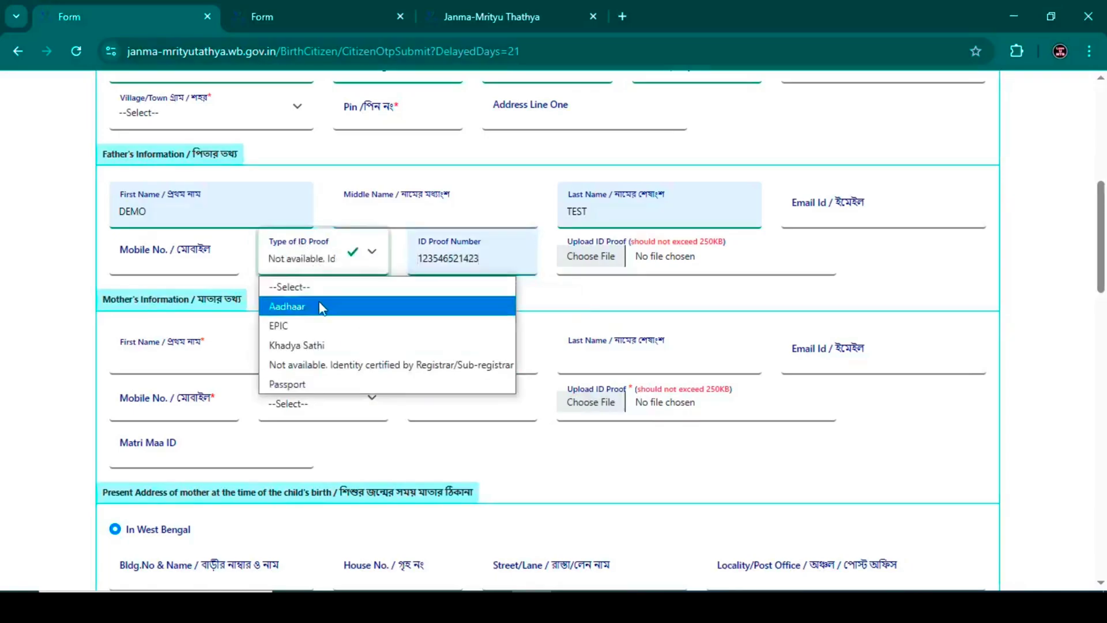
pyautogui.click(321, 308)
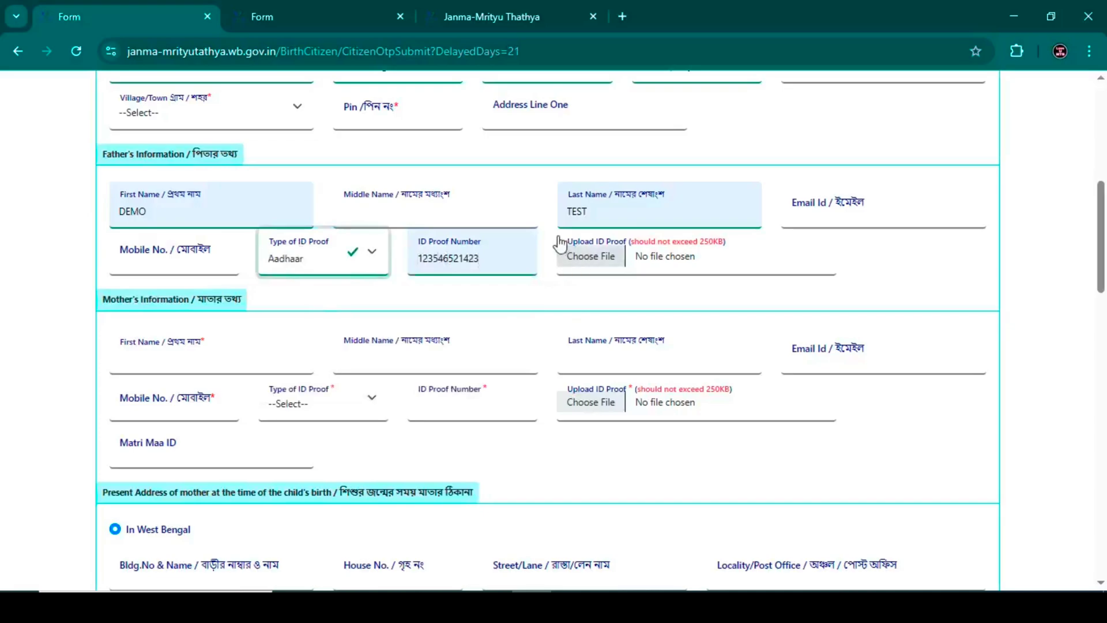
pyautogui.click(699, 249)
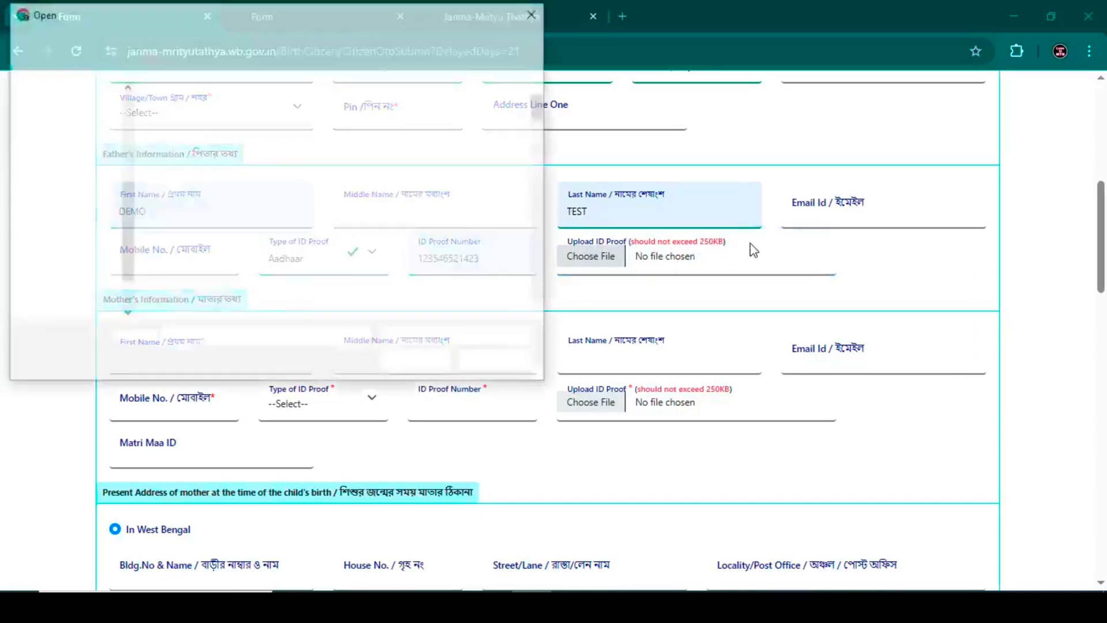
pyautogui.click(526, 16)
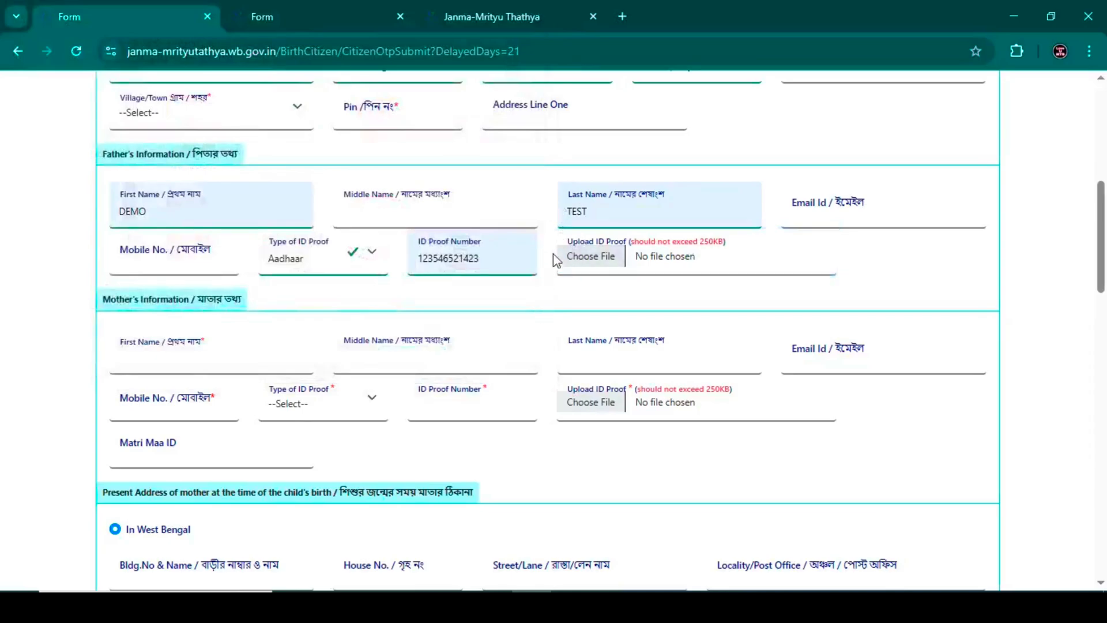
# Enter DEMO as the mother's first name and TEST as her last name, leaving the middle name, email and mobile number empty
pyautogui.click(365, 354)
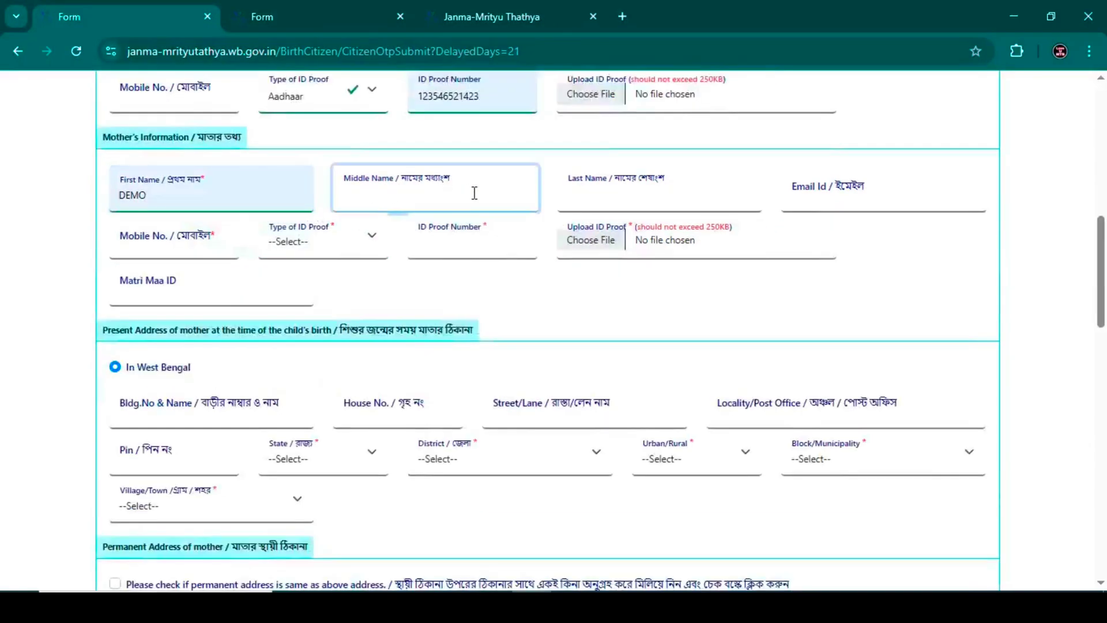
pyautogui.click(563, 195)
pyautogui.click(701, 249)
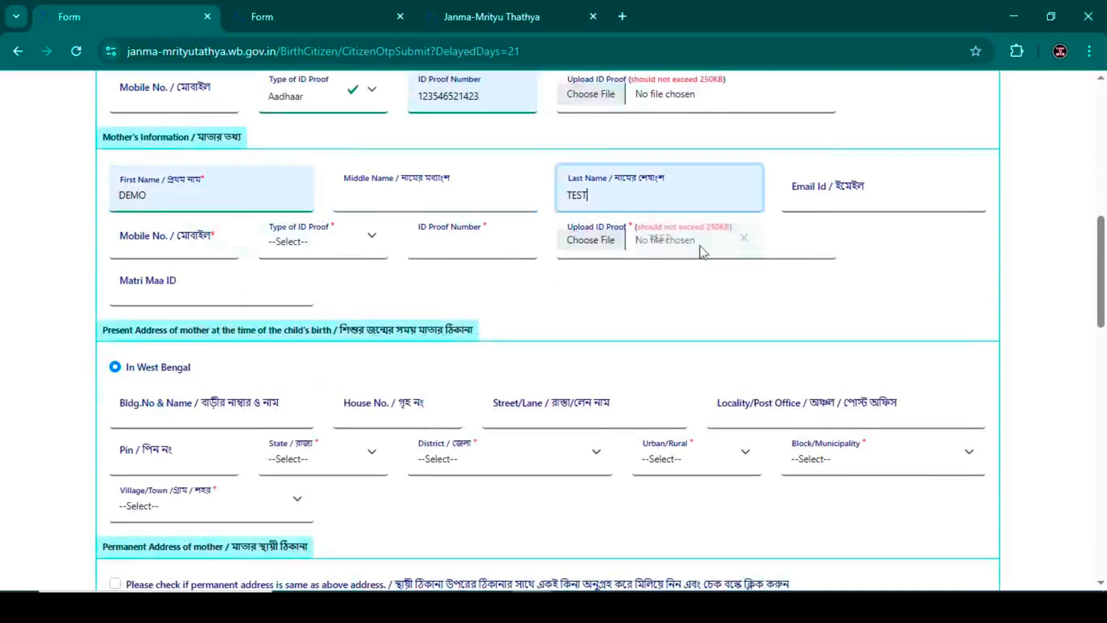
pyautogui.click(873, 190)
pyautogui.click(220, 254)
# Set the mother's ID proof type to Not available, identity certified by Registrar/Sub-registrar, and fill in the ID proof number
pyautogui.click(297, 245)
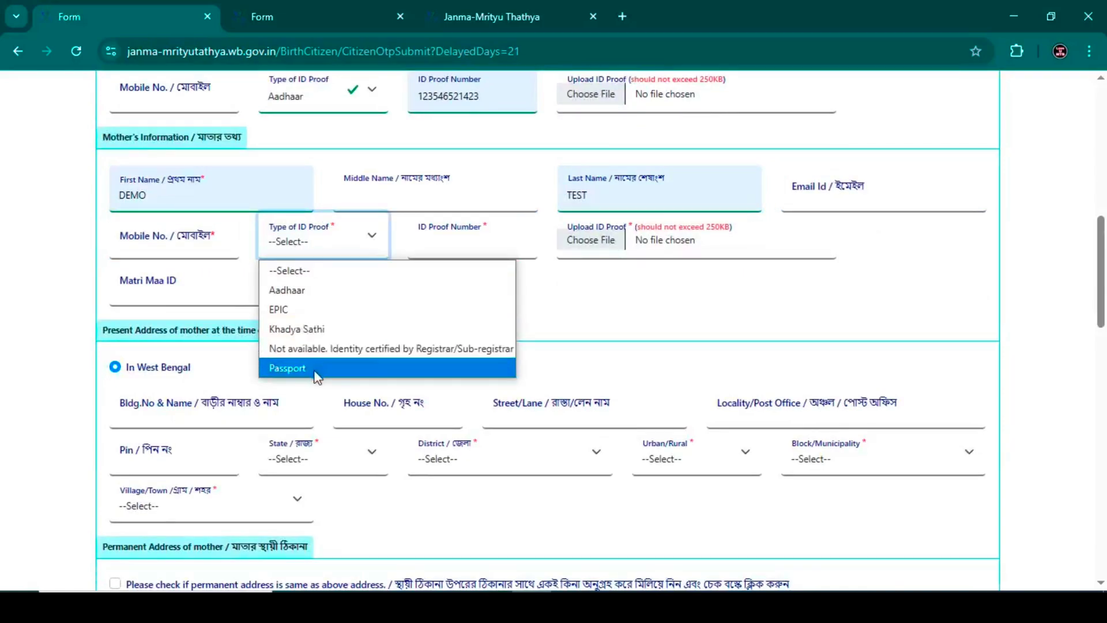
pyautogui.click(323, 349)
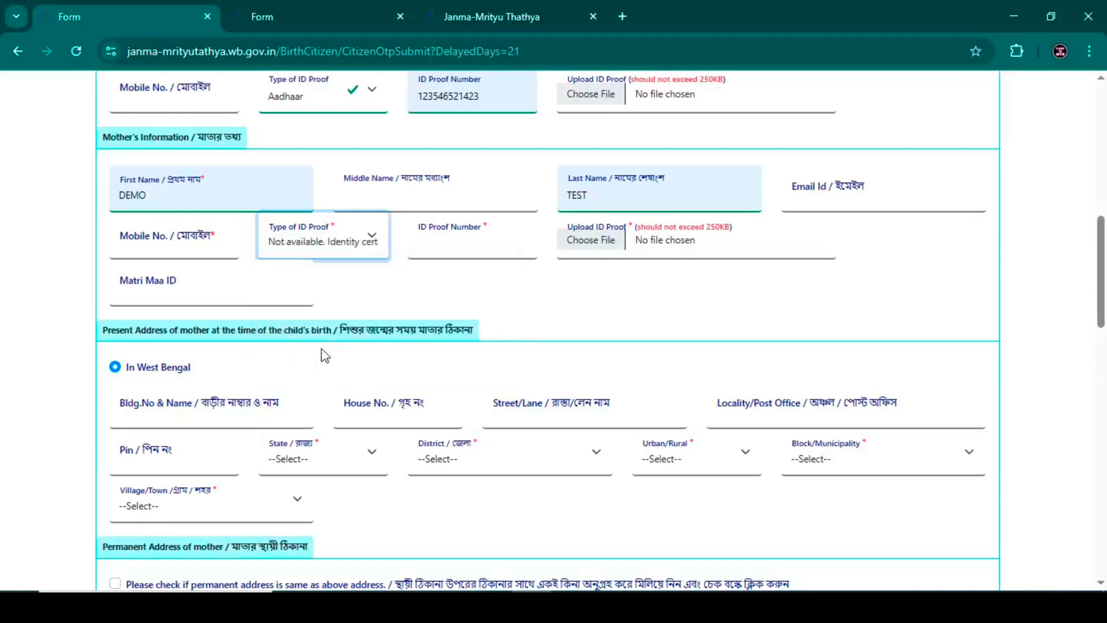
pyautogui.click(439, 235)
pyautogui.click(496, 287)
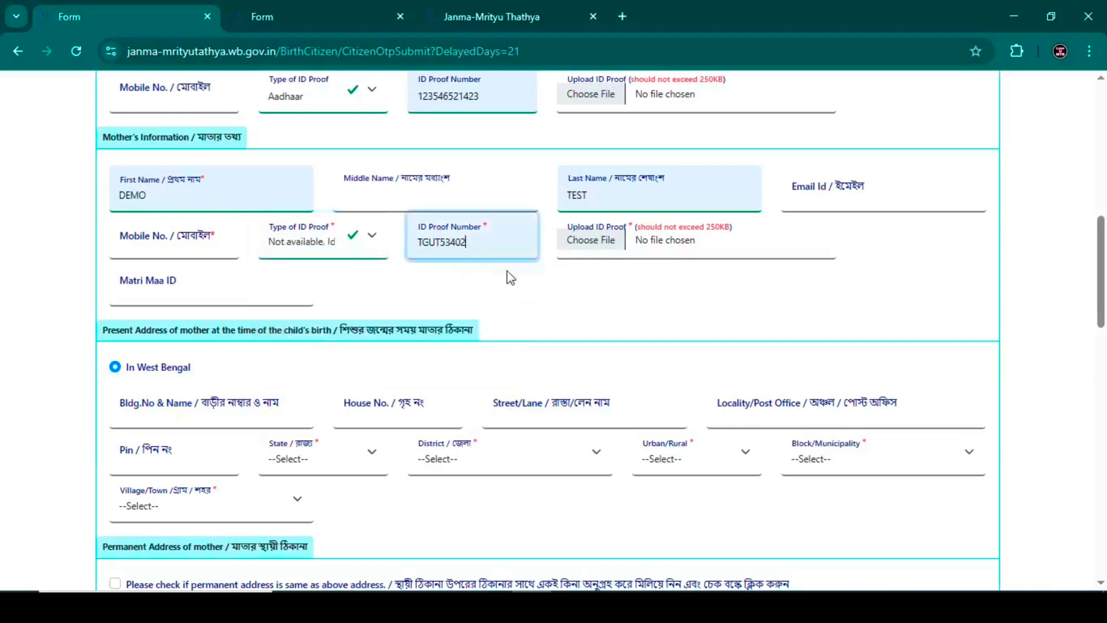
pyautogui.click(124, 286)
pyautogui.scroll(-3, 260, 272)
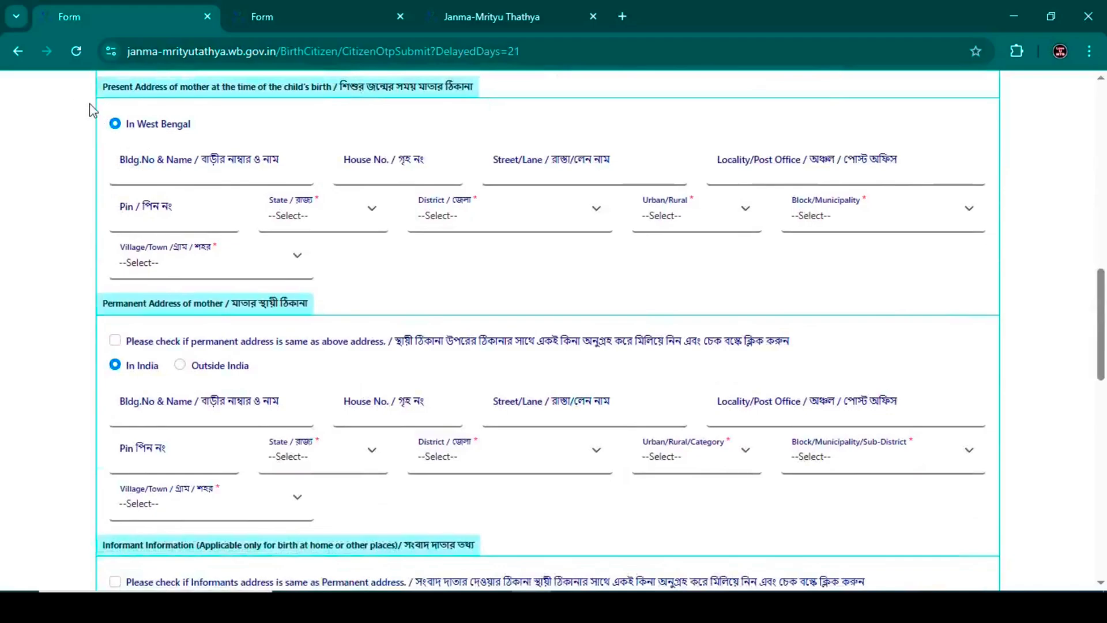
pyautogui.scroll(2, 65, 318)
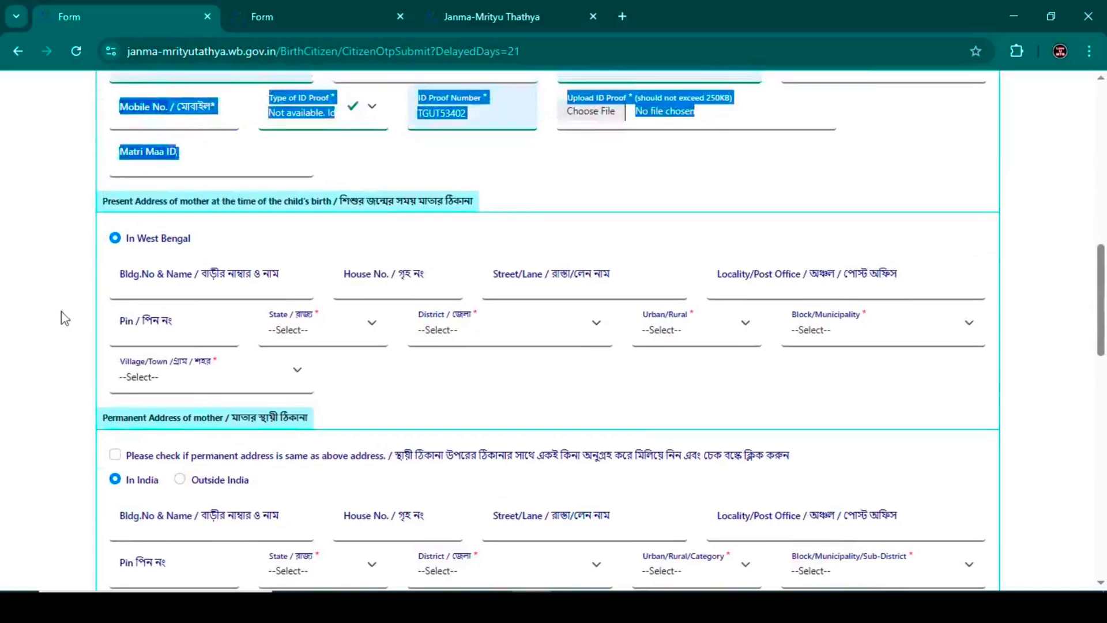
pyautogui.click(65, 319)
pyautogui.scroll(-2, 205, 199)
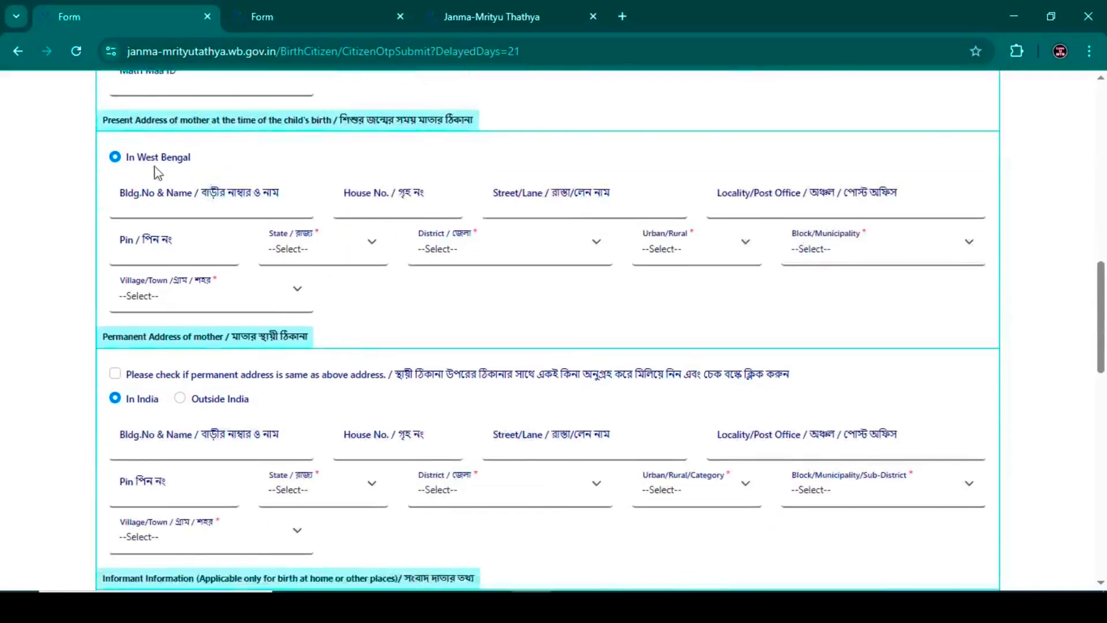
pyautogui.moveTo(108, 121); pyautogui.dragTo(507, 116)
pyautogui.click(505, 115)
# Fill in the mother's present address with building DEMO, house number 00, street TEST and locality TEST
pyautogui.scroll(-2, 448, 144)
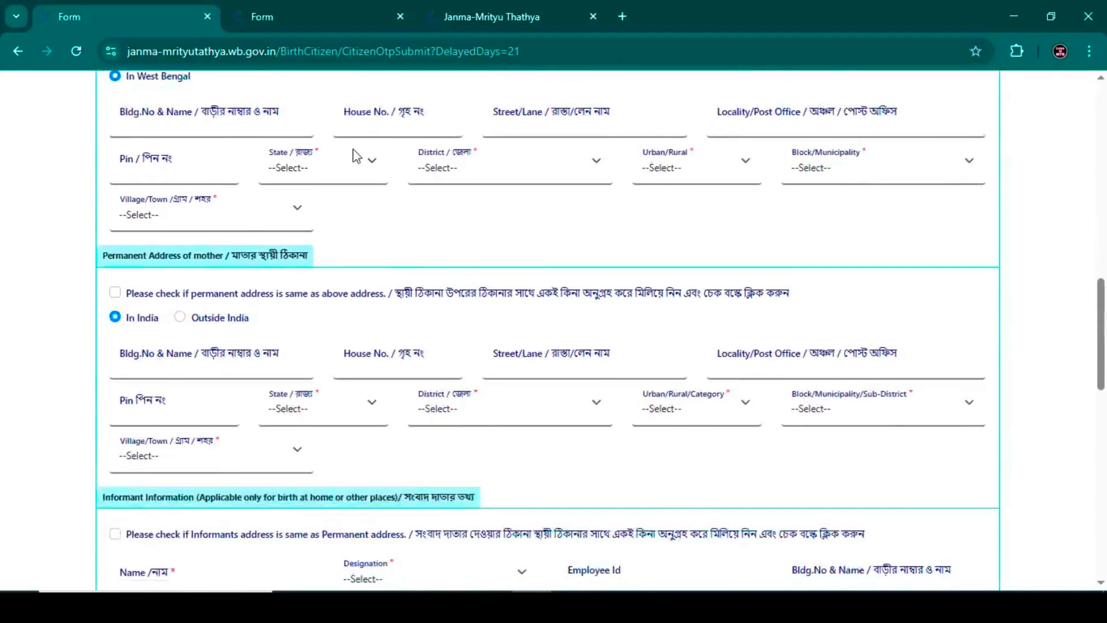
pyautogui.click(203, 133)
pyautogui.click(214, 163)
pyautogui.scroll(2, 408, 137)
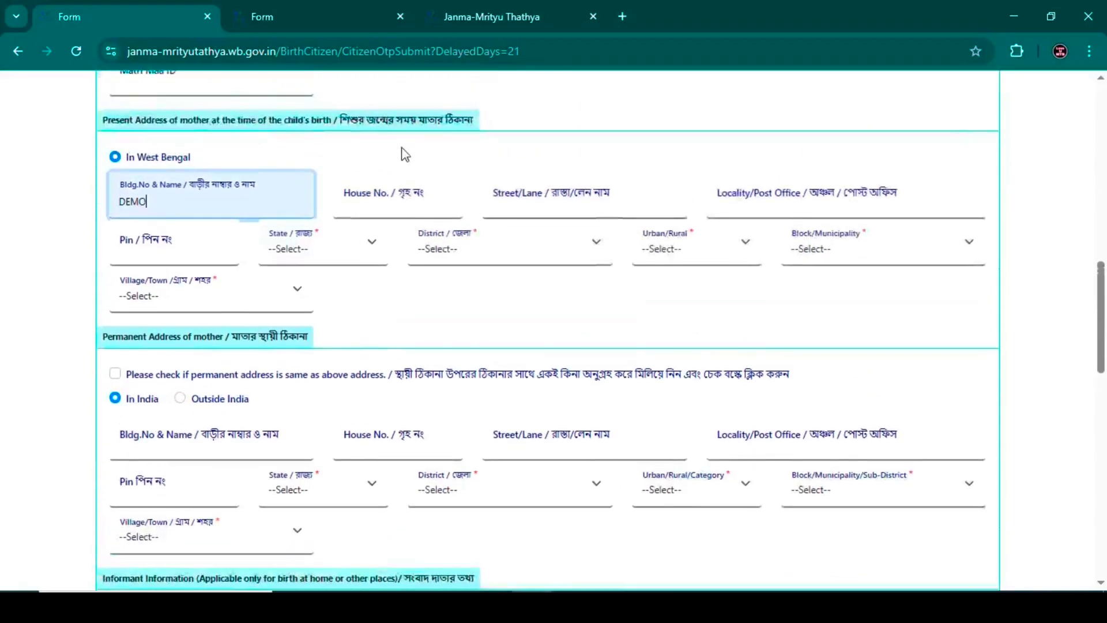
pyautogui.click(391, 210)
pyautogui.click(413, 245)
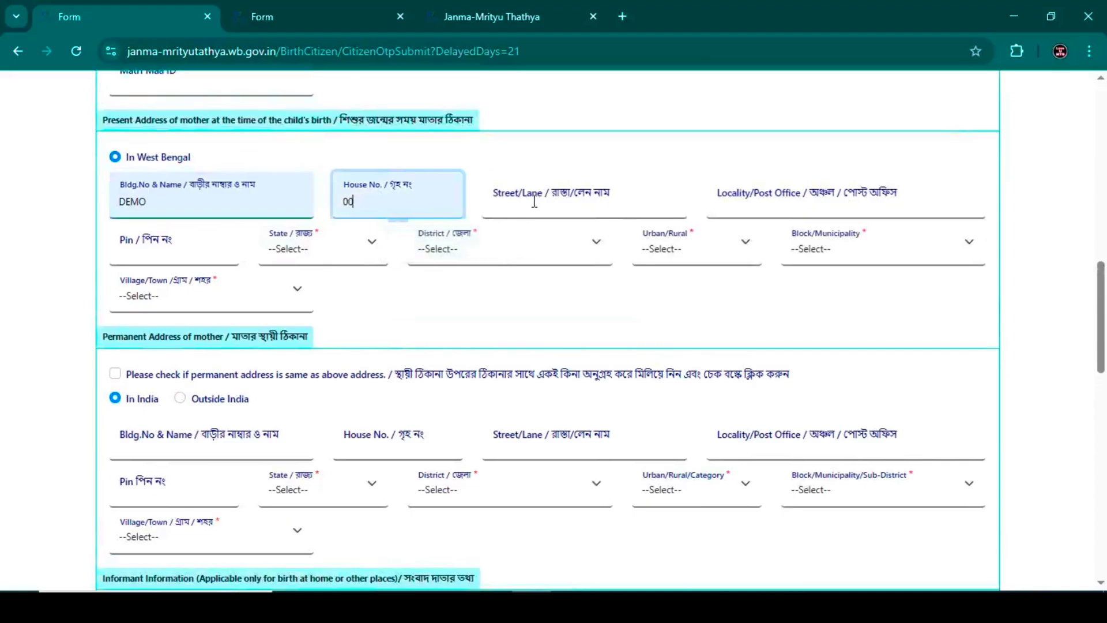
pyautogui.click(534, 203)
pyautogui.click(663, 245)
pyautogui.click(824, 203)
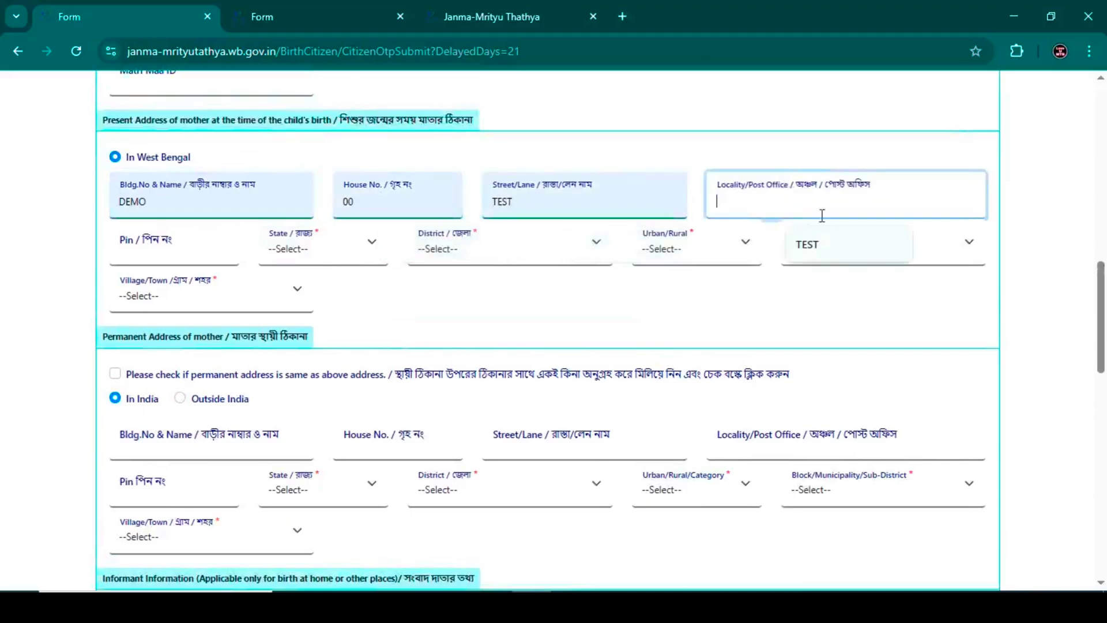
pyautogui.click(819, 243)
# Mark the mother's permanent address as the same as her present address
pyautogui.scroll(-4, 351, 270)
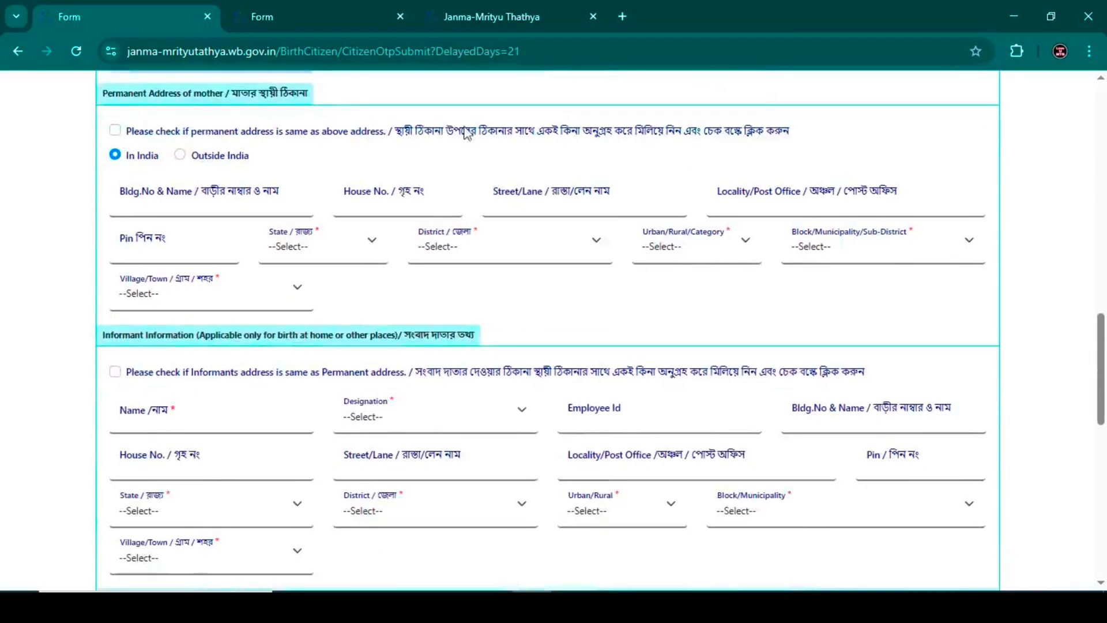
pyautogui.click(115, 130)
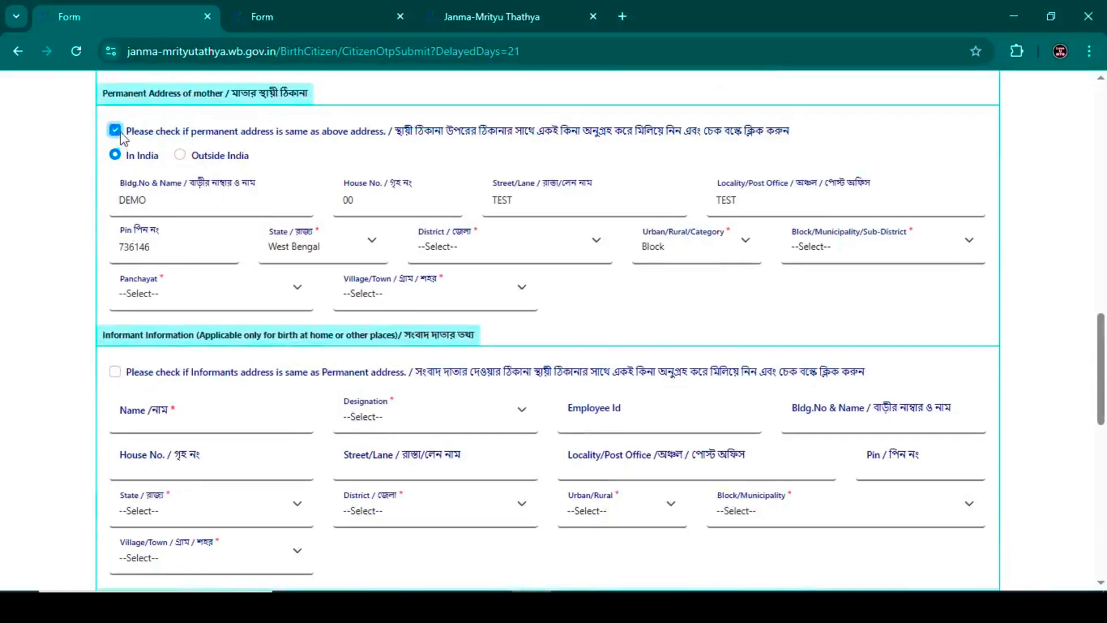
pyautogui.click(117, 133)
pyautogui.click(117, 133)
# Mark the informant's address as the same as the permanent address, and enter DEMO as the name with designation Other
pyautogui.scroll(-2, 323, 245)
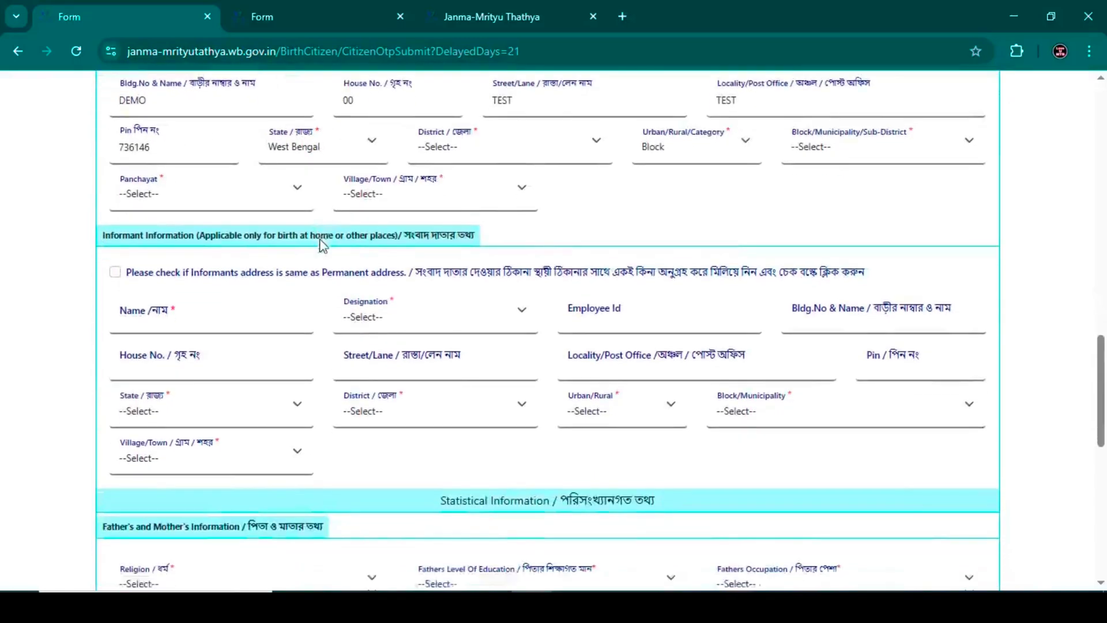
pyautogui.scroll(-5, 271, 229)
pyautogui.scroll(3, 271, 223)
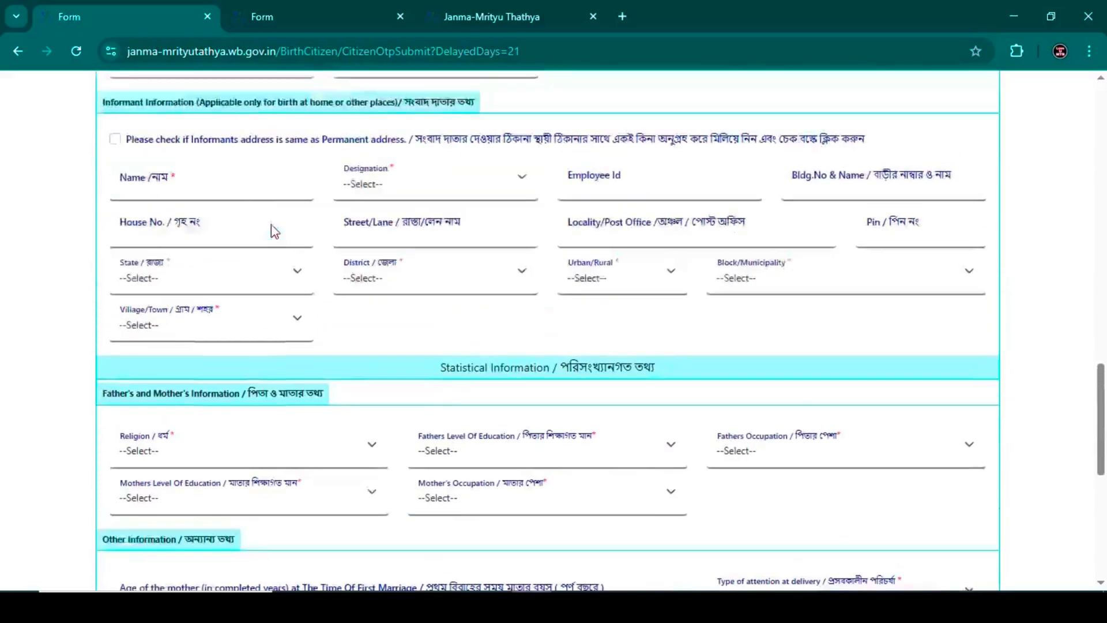
pyautogui.click(115, 167)
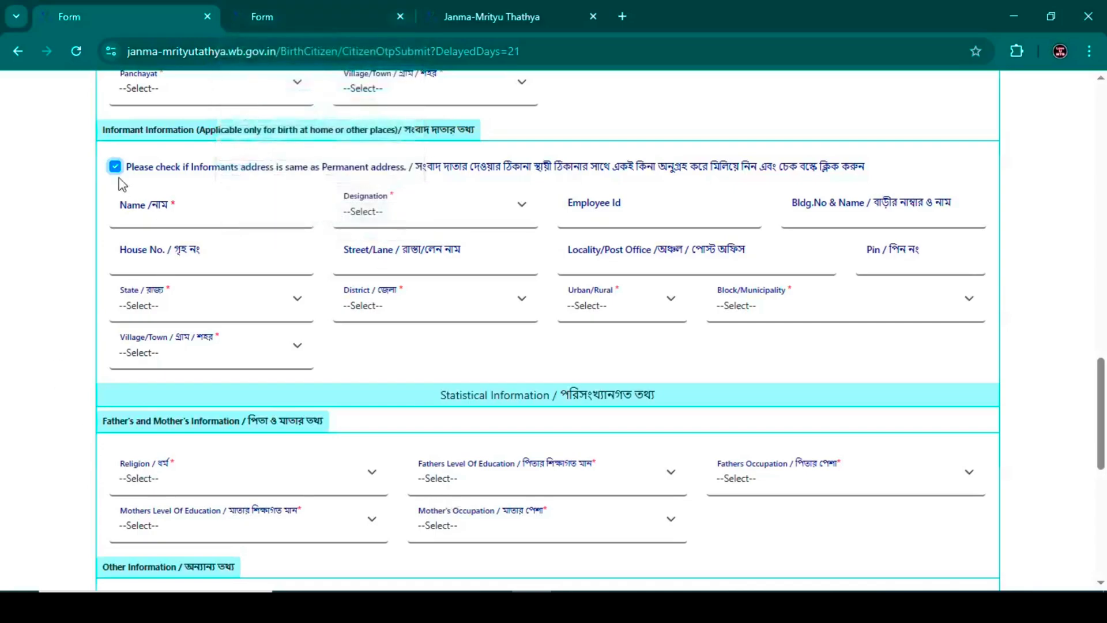
pyautogui.click(175, 210)
pyautogui.click(230, 260)
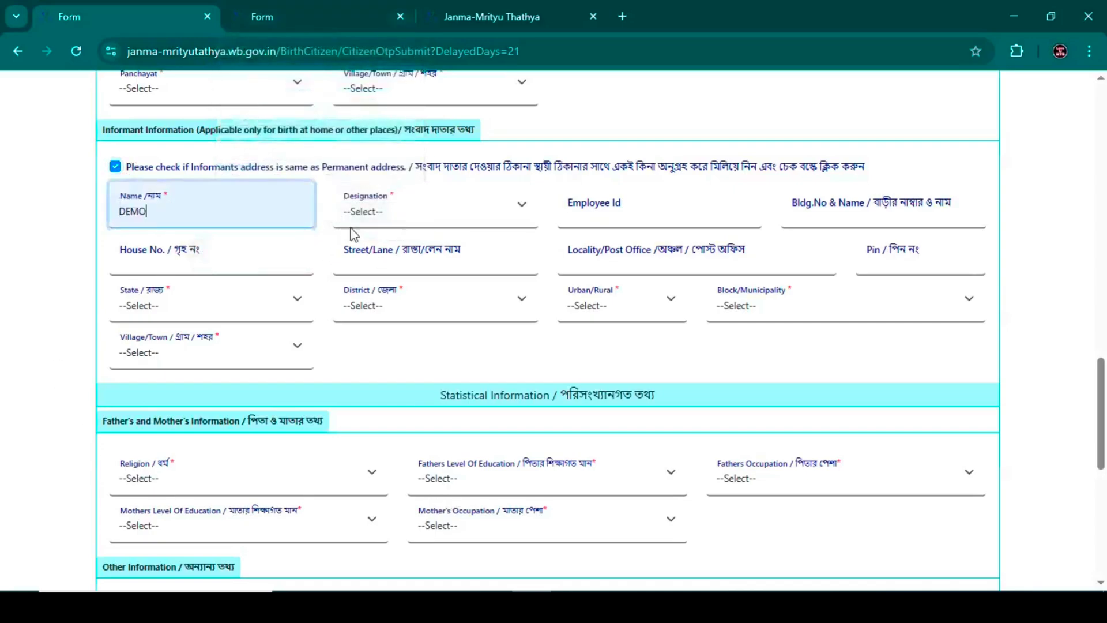
pyautogui.click(371, 214)
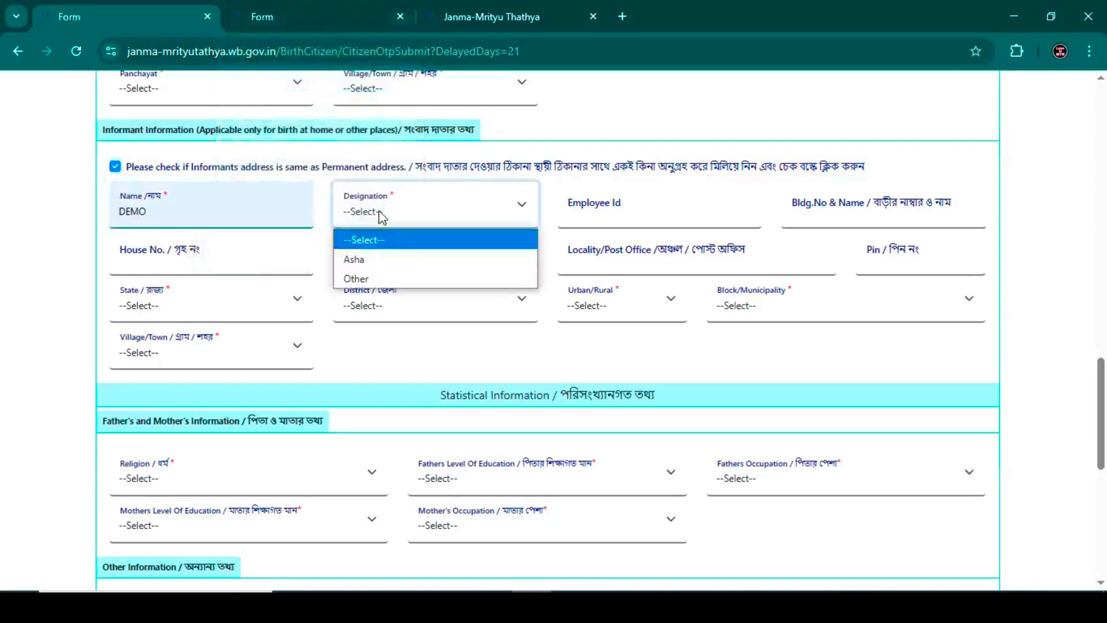
pyautogui.click(381, 276)
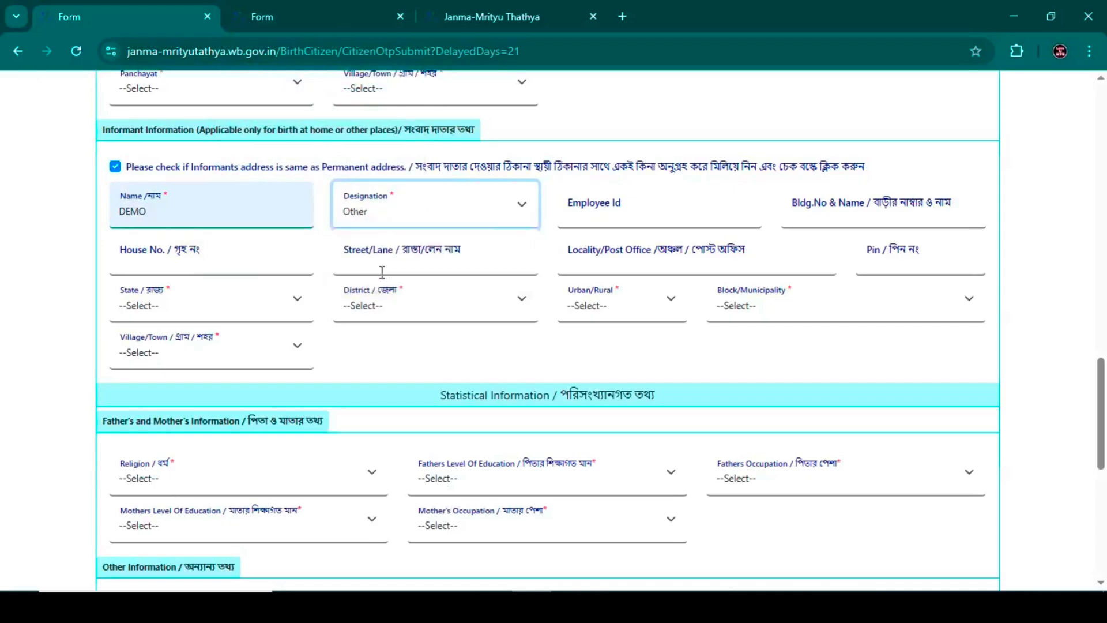
# Fill in the informant's address with building DEMO, house number 00, street TEST and locality TEST
pyautogui.click(843, 219)
pyautogui.click(897, 261)
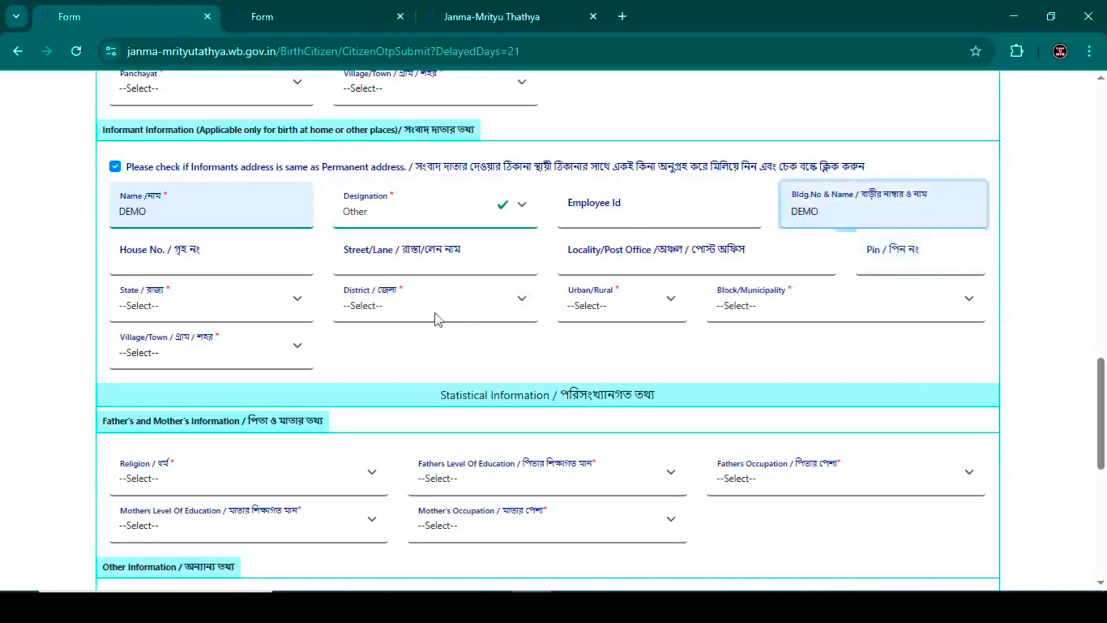
pyautogui.click(150, 266)
pyautogui.click(233, 305)
pyautogui.click(402, 260)
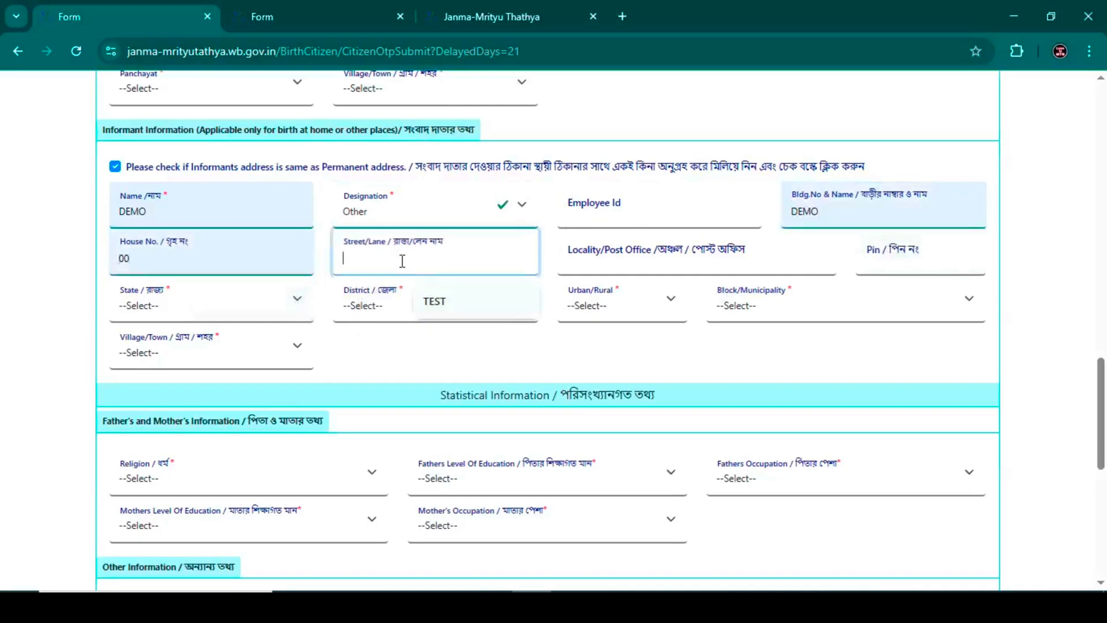
pyautogui.click(452, 315)
pyautogui.click(588, 268)
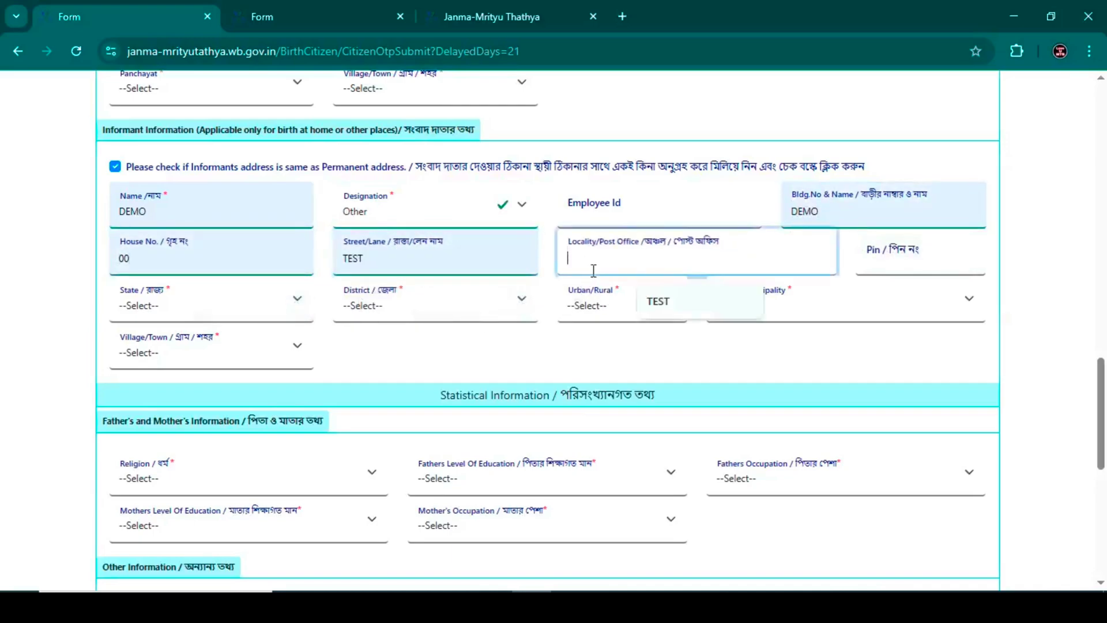
pyautogui.click(675, 310)
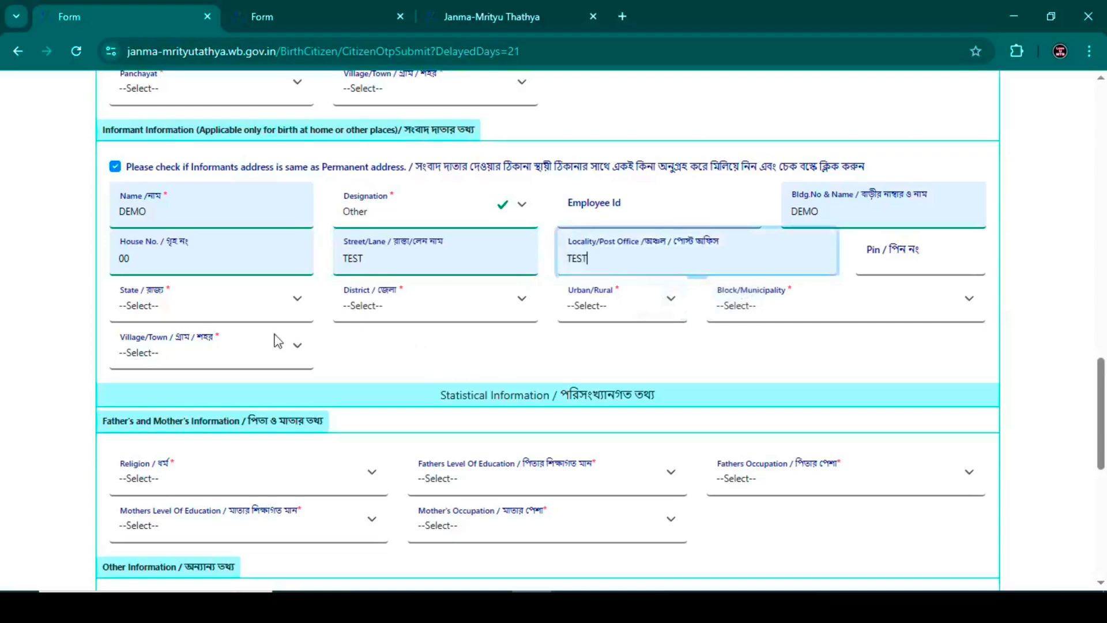
# Set the informant's state to West Bengal and open the district choices
pyautogui.click(282, 312)
pyautogui.click(209, 359)
pyautogui.click(386, 310)
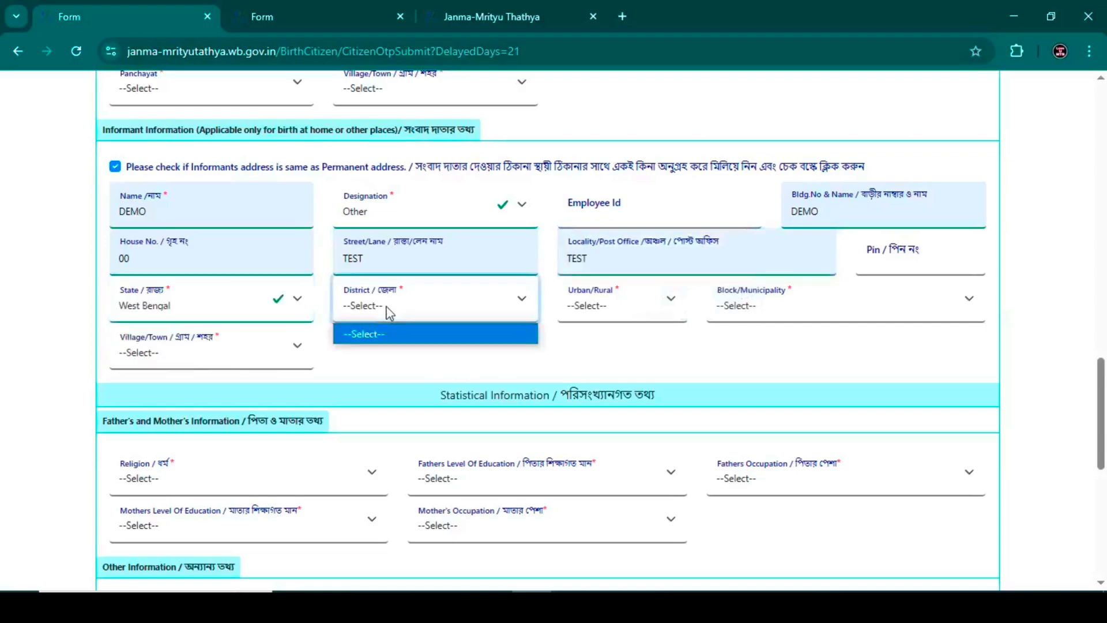
pyautogui.click(396, 401)
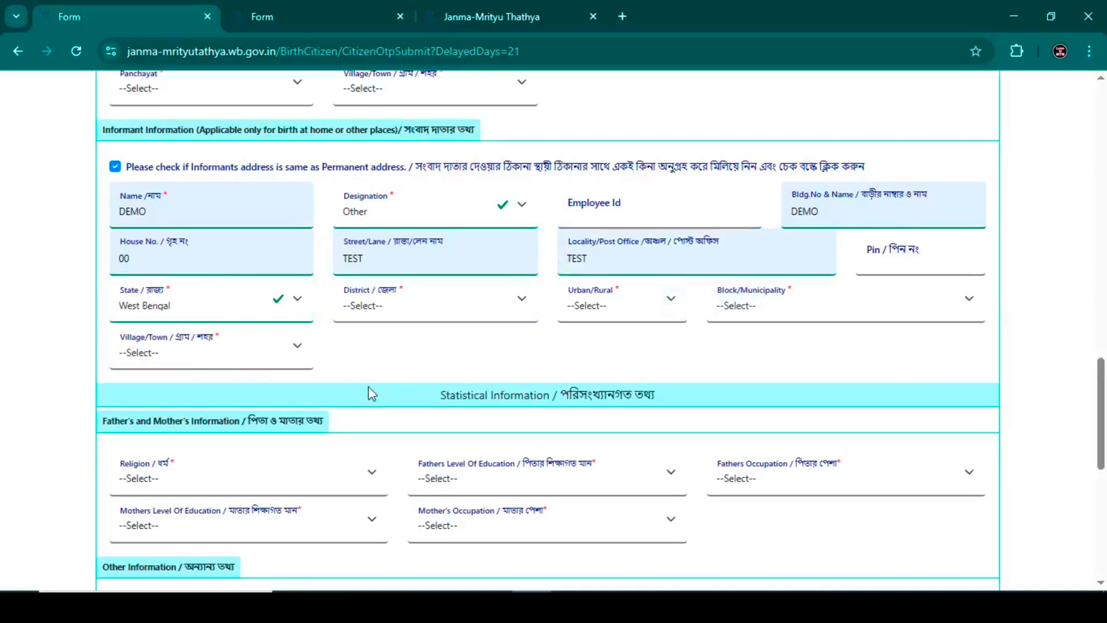
# Set religion to Hindu, both parents' education to Hr. secondary/Sr. Secondary/Pre-University/Class XII, father's occupation to Not Known and mother's to Housewife/Househusband
pyautogui.scroll(-3, 366, 380)
pyautogui.scroll(-2, 370, 369)
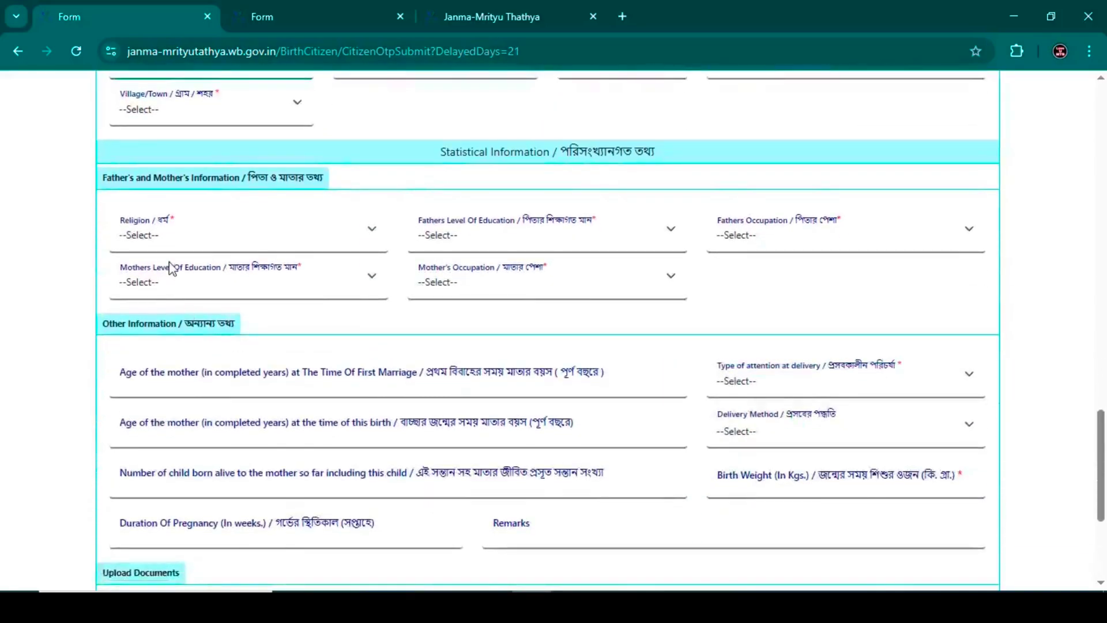
pyautogui.scroll(-1, 518, 409)
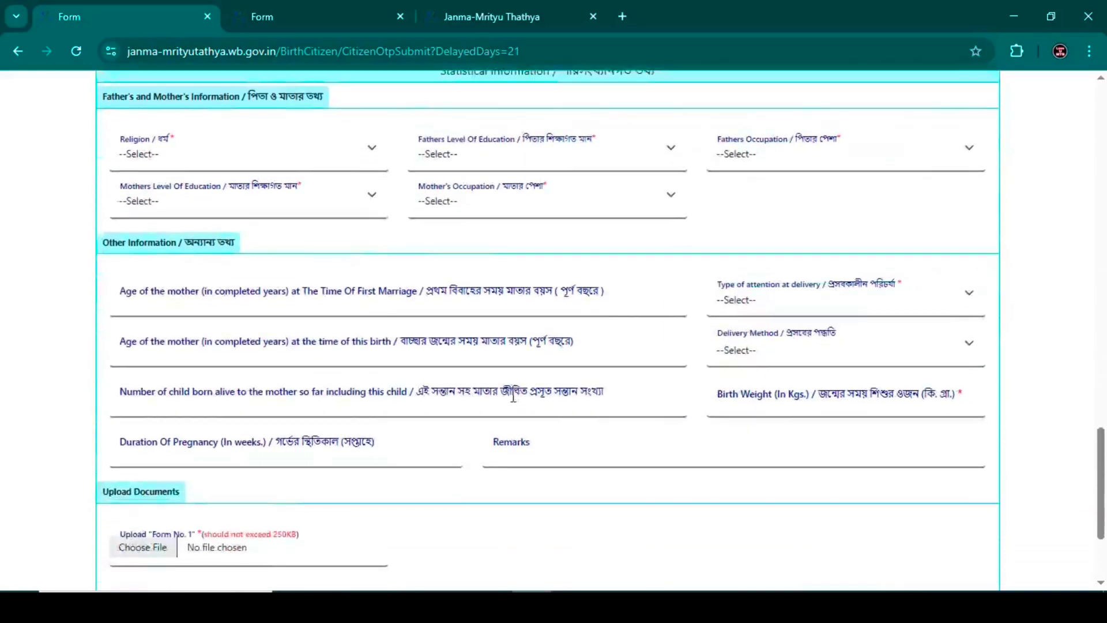
pyautogui.scroll(1, 190, 247)
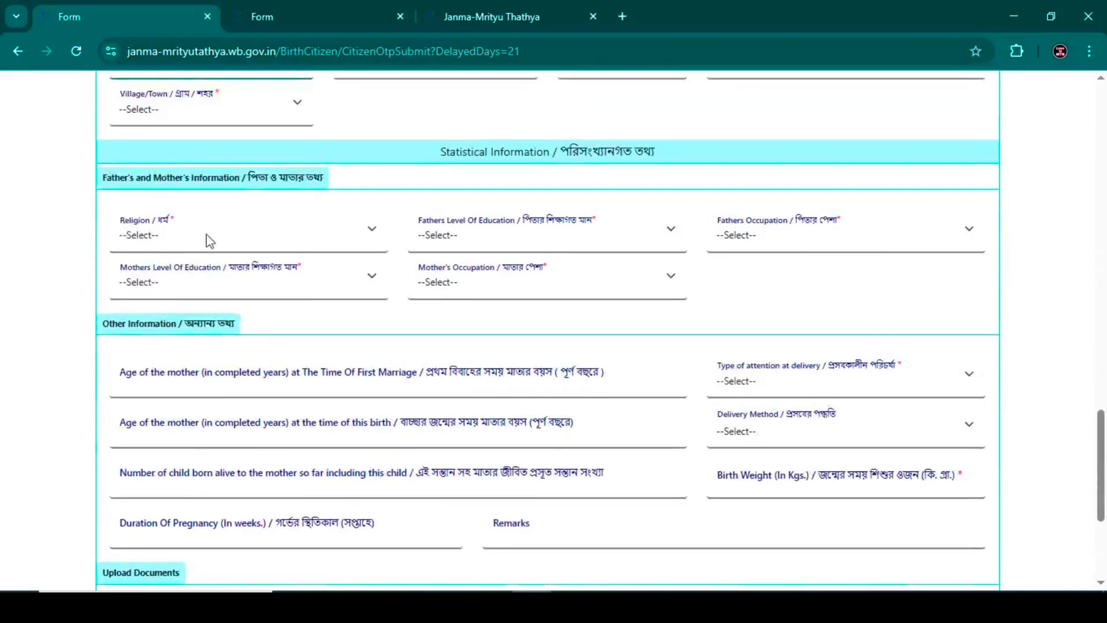
pyautogui.click(148, 241)
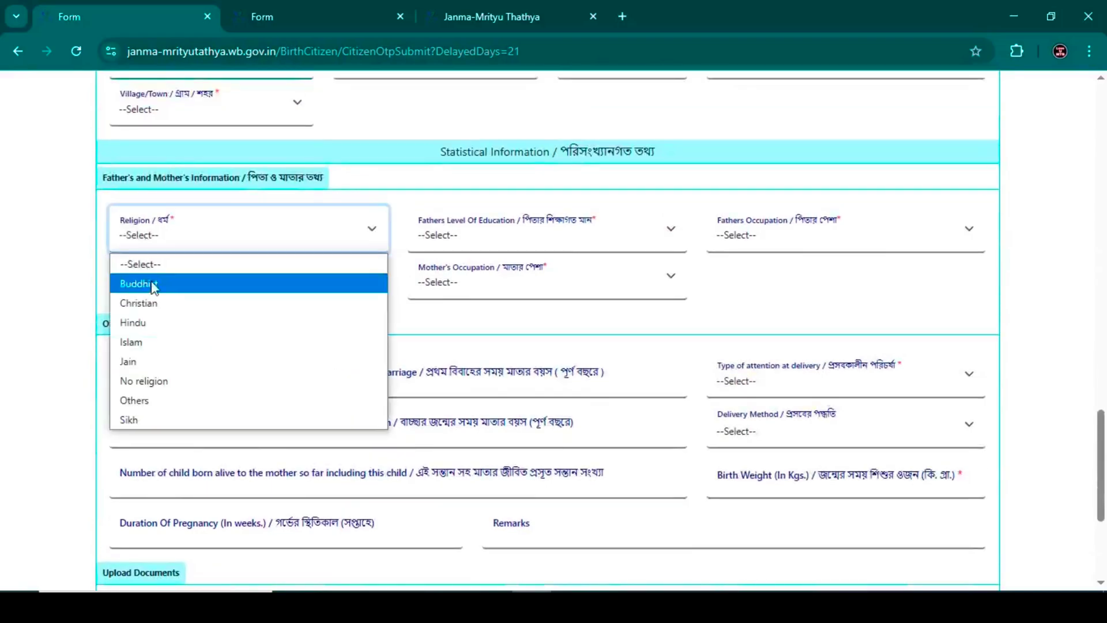
pyautogui.click(164, 338)
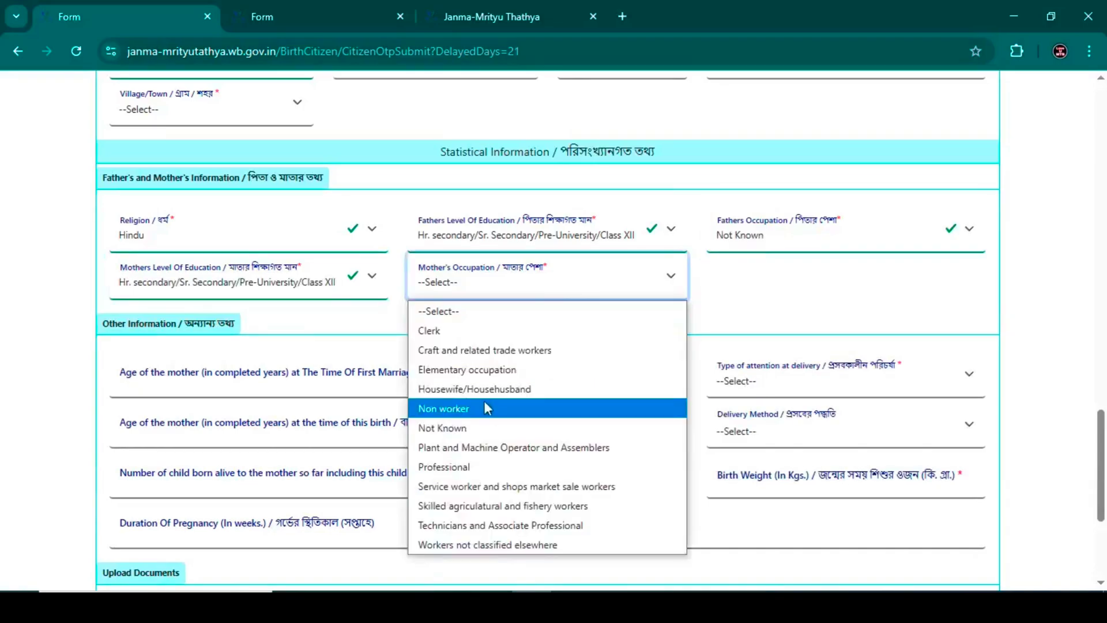
pyautogui.click(480, 388)
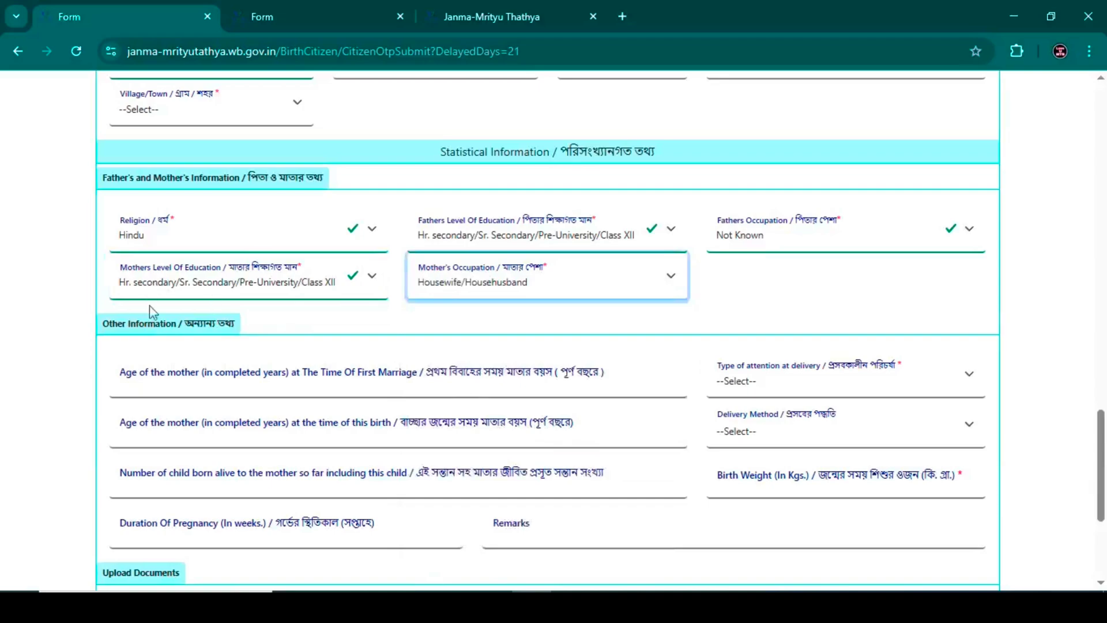
# Enter the mother's age as 20 at first marriage and 22 at this birth, with 1 child born alive
pyautogui.scroll(-2, 191, 334)
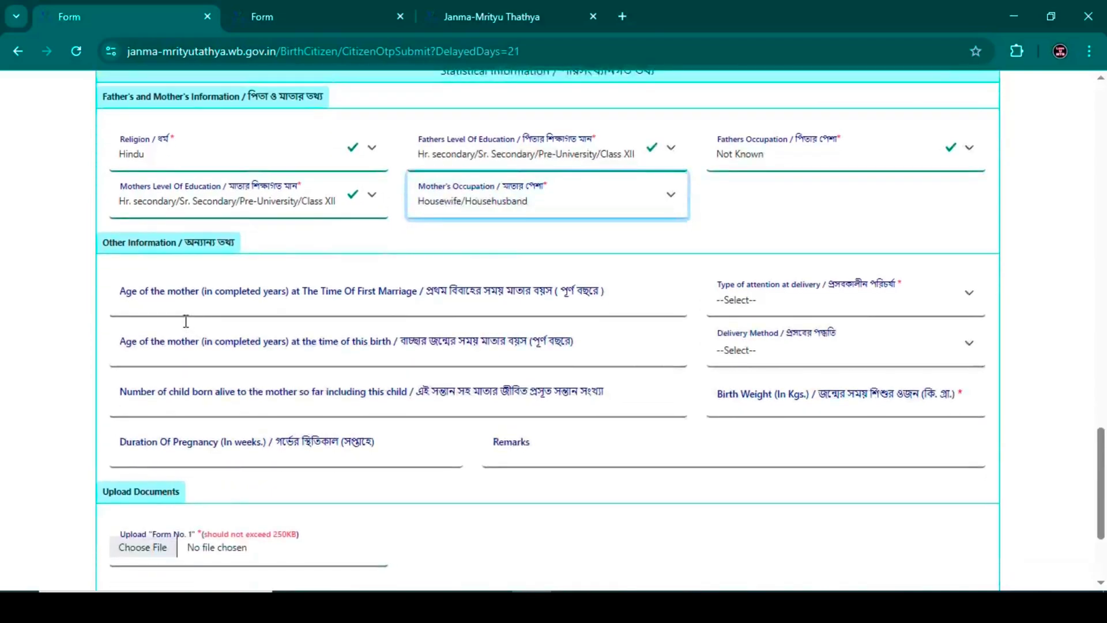
pyautogui.click(181, 309)
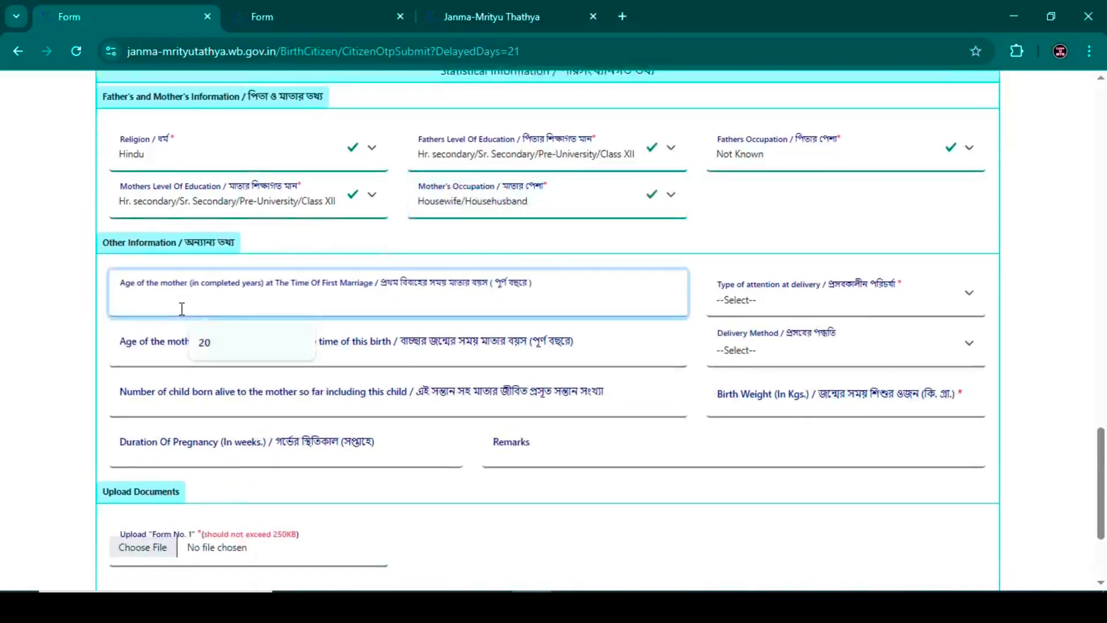
pyautogui.click(213, 342)
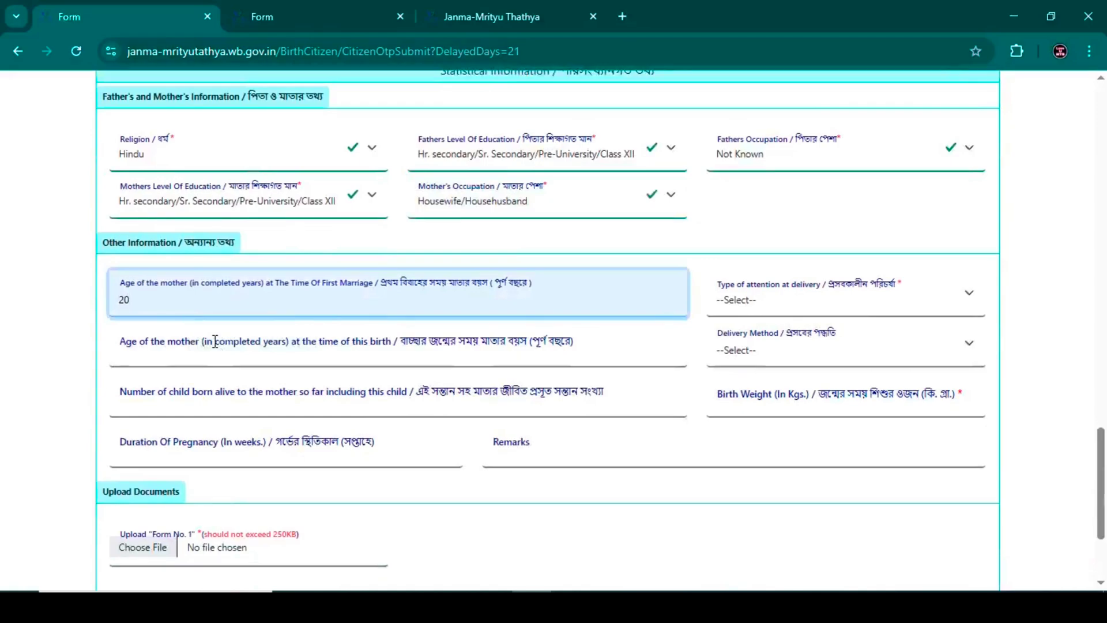
pyautogui.click(326, 358)
pyautogui.click(221, 395)
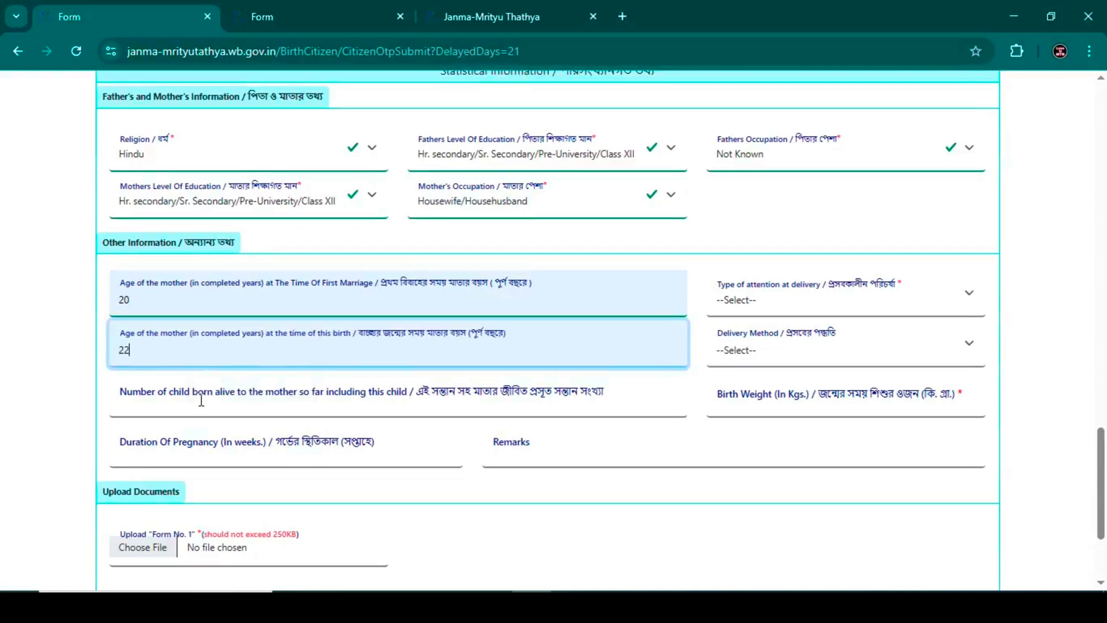
pyautogui.click(202, 400)
pyautogui.click(209, 446)
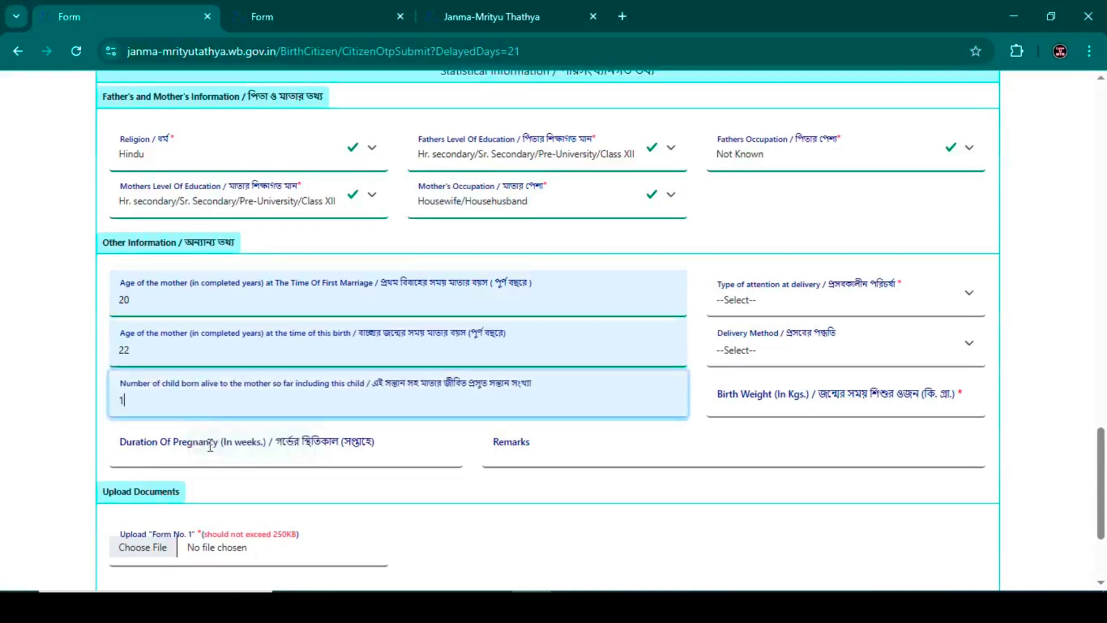
pyautogui.click(199, 455)
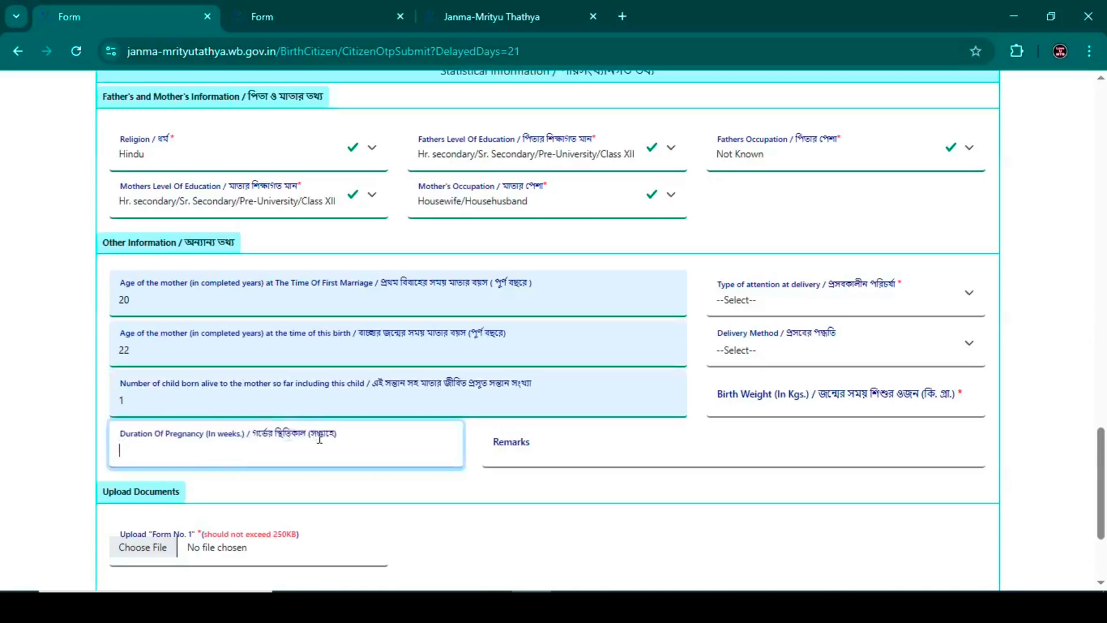
# Set attention at delivery to Doctor, Nurse or Trained midwife, delivery method to Normal and birth weight to 3 kg
pyautogui.click(741, 312)
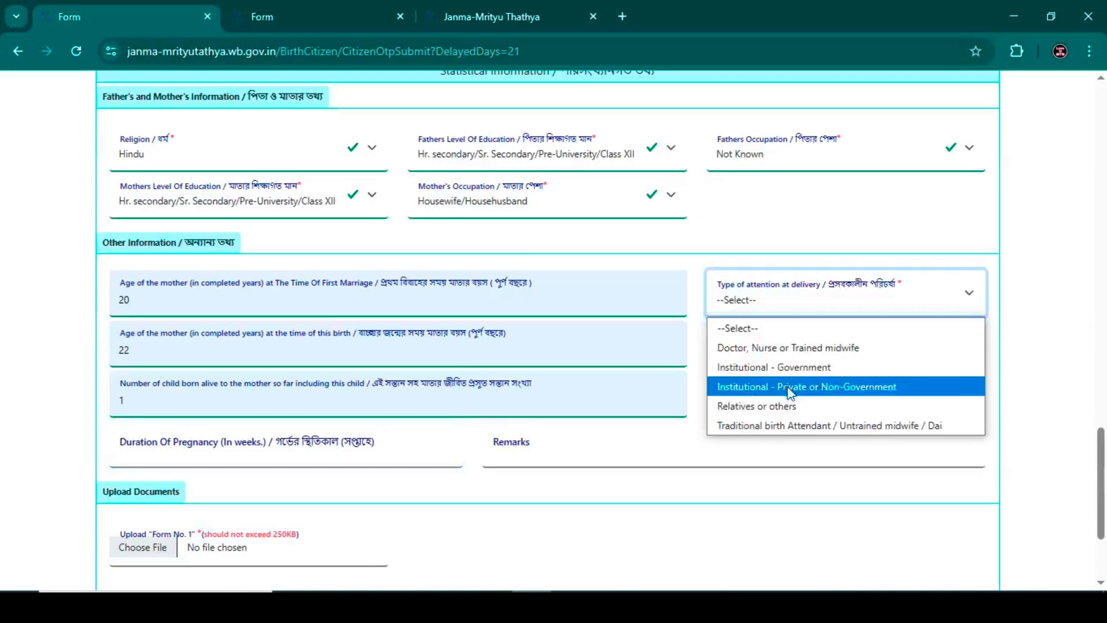
pyautogui.click(767, 406)
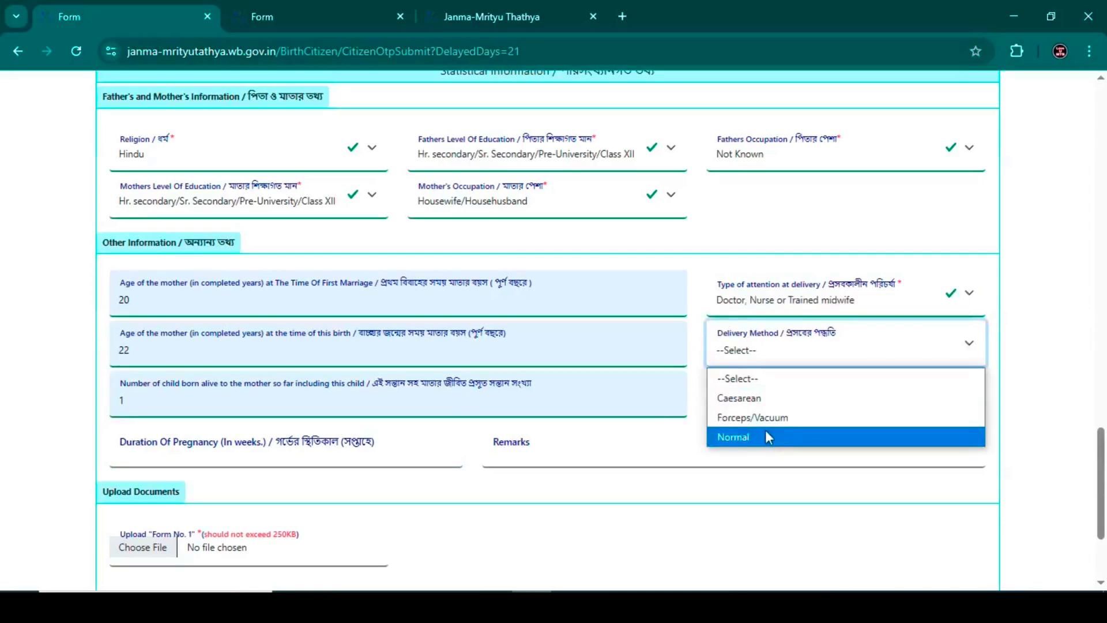
pyautogui.click(795, 441)
pyautogui.write('3')
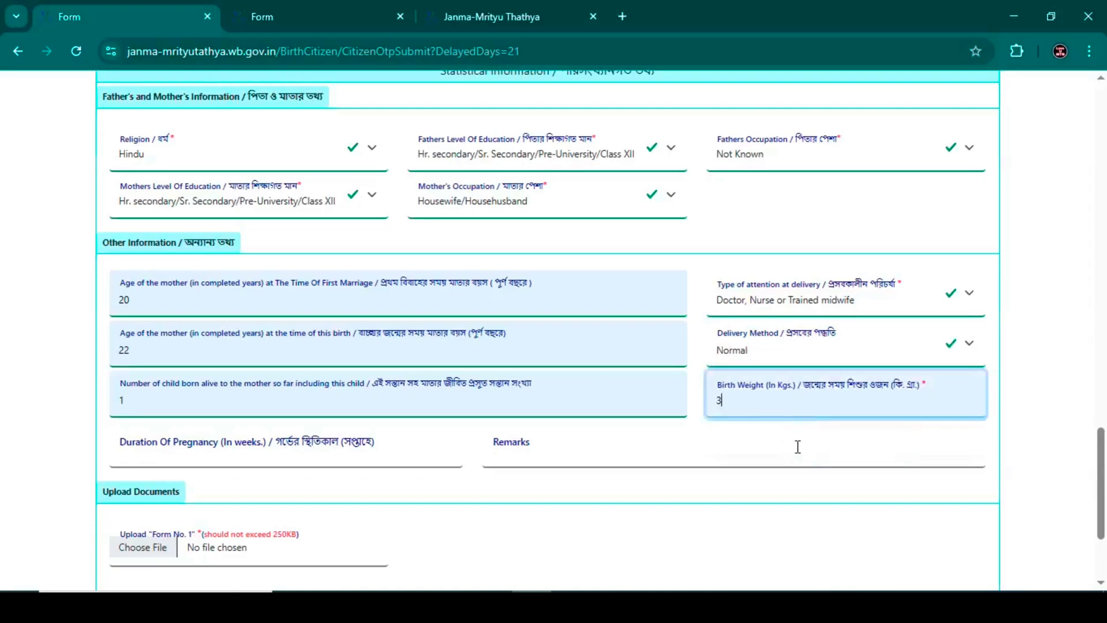
pyautogui.click(503, 447)
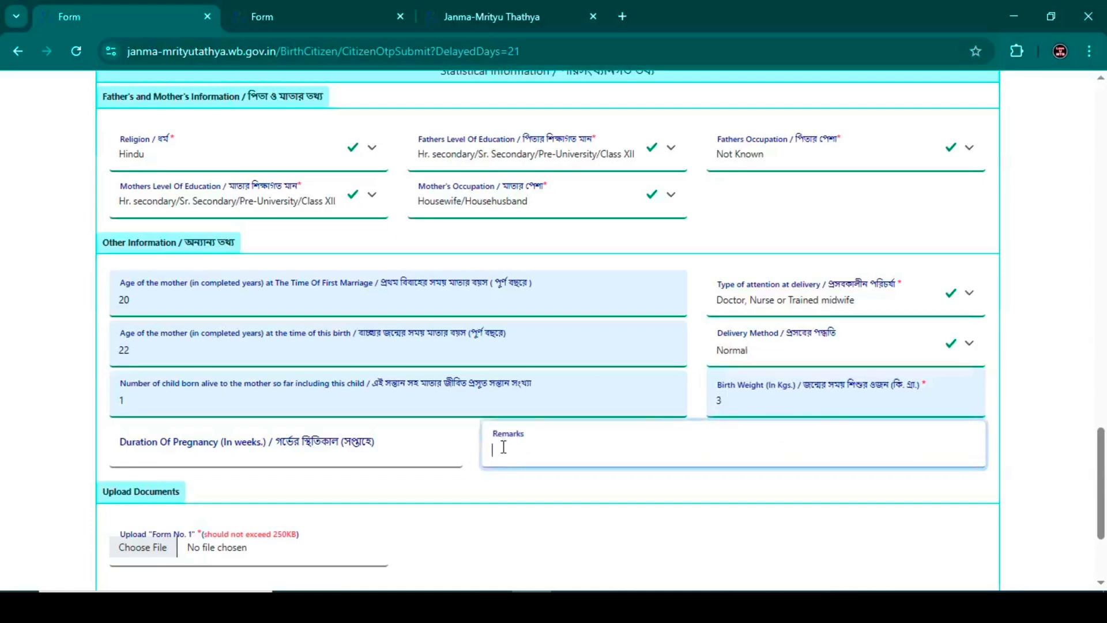
# Examine the required document uploads for the delayed registration and the forms offered under the portal's citizen services
pyautogui.scroll(-1, 506, 450)
pyautogui.click(512, 456)
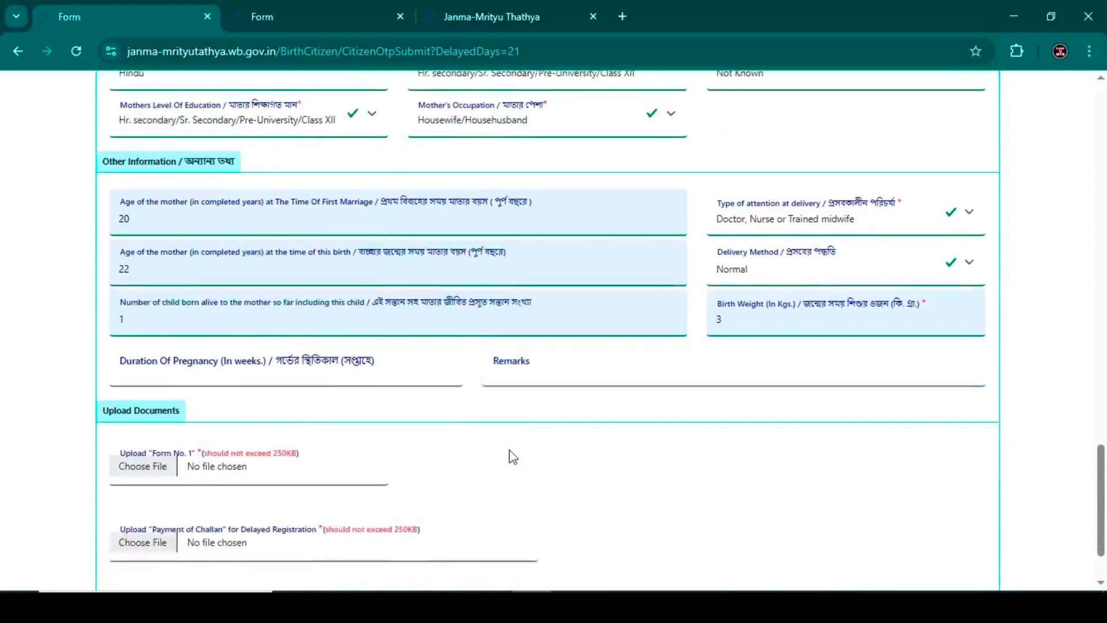
pyautogui.scroll(-1, 512, 456)
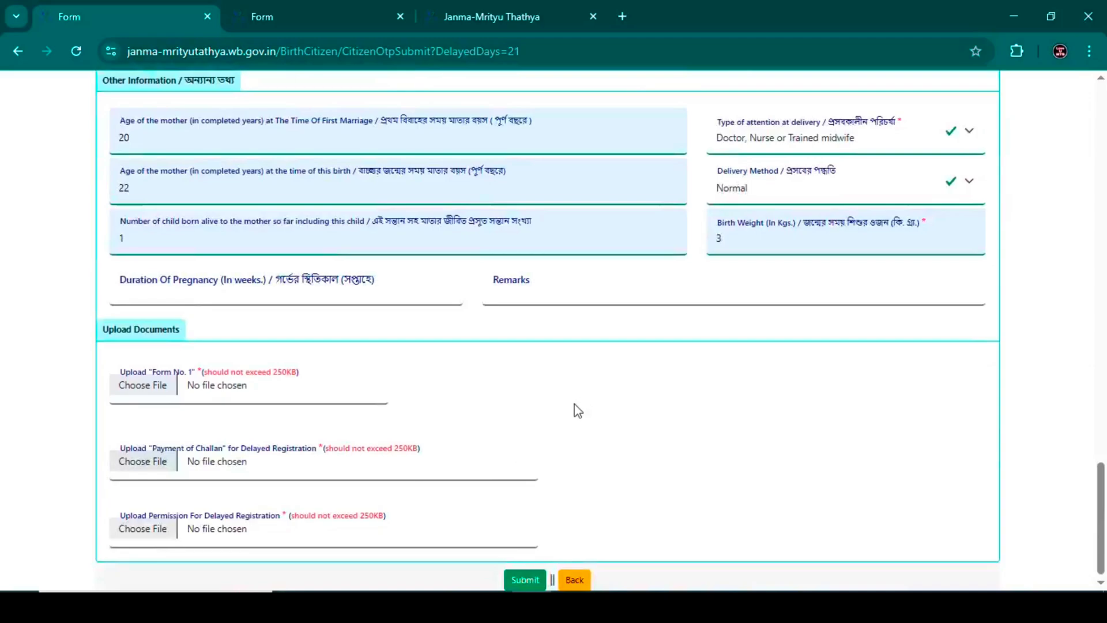
pyautogui.scroll(-1, 574, 411)
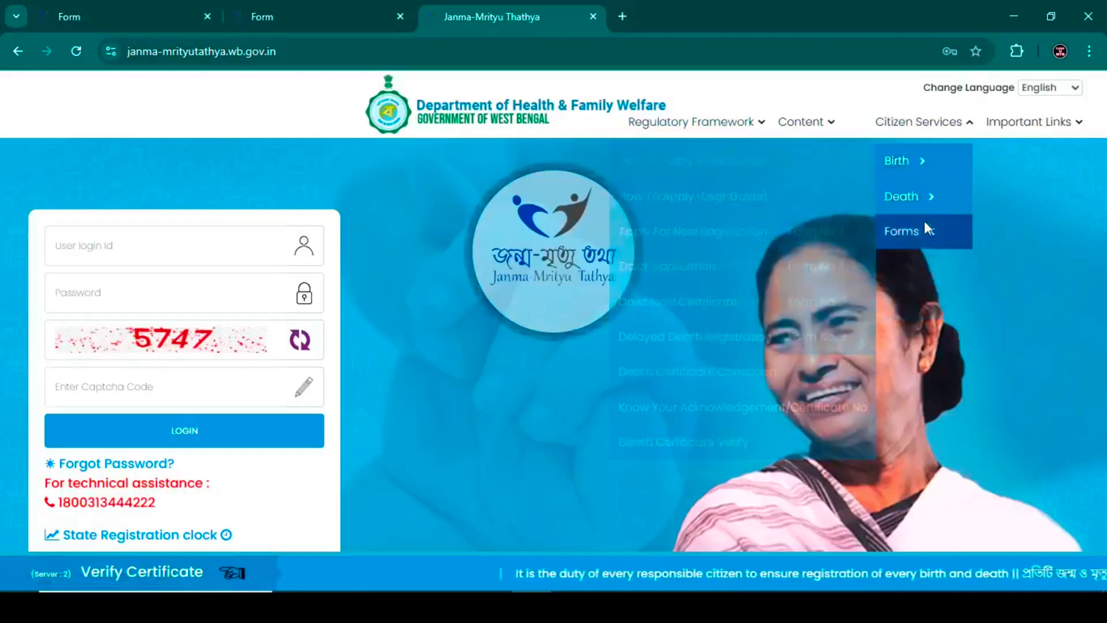
pyautogui.moveTo(924, 234)
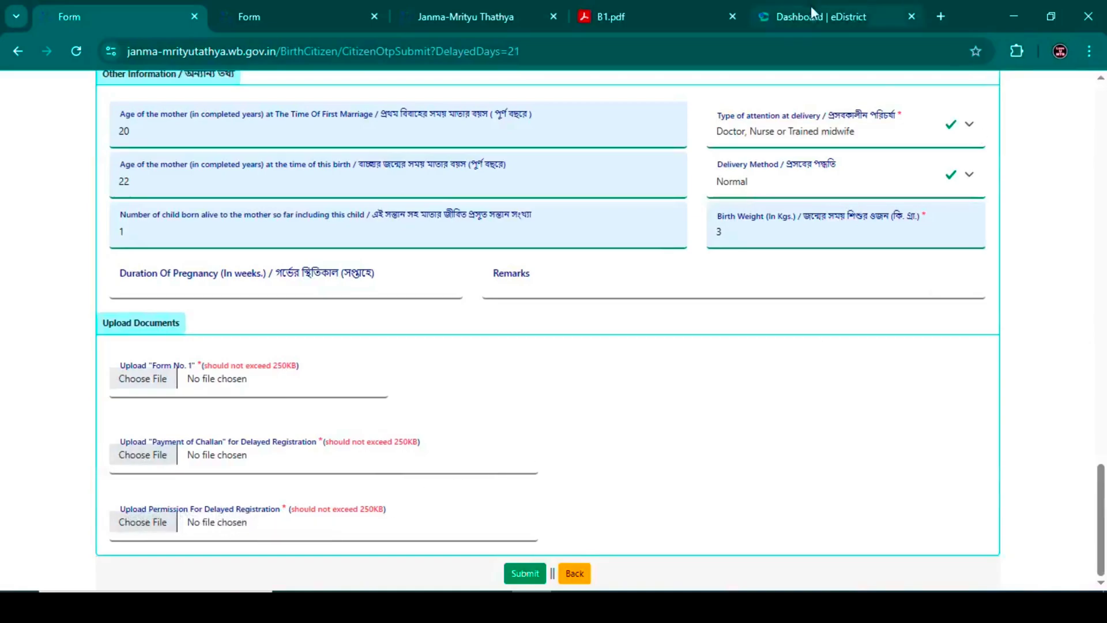
# Switch to the eDistrict portal, find Permission for Delayed Registration of Birth among the certificate services, and return to the birth form
pyautogui.click(813, 17)
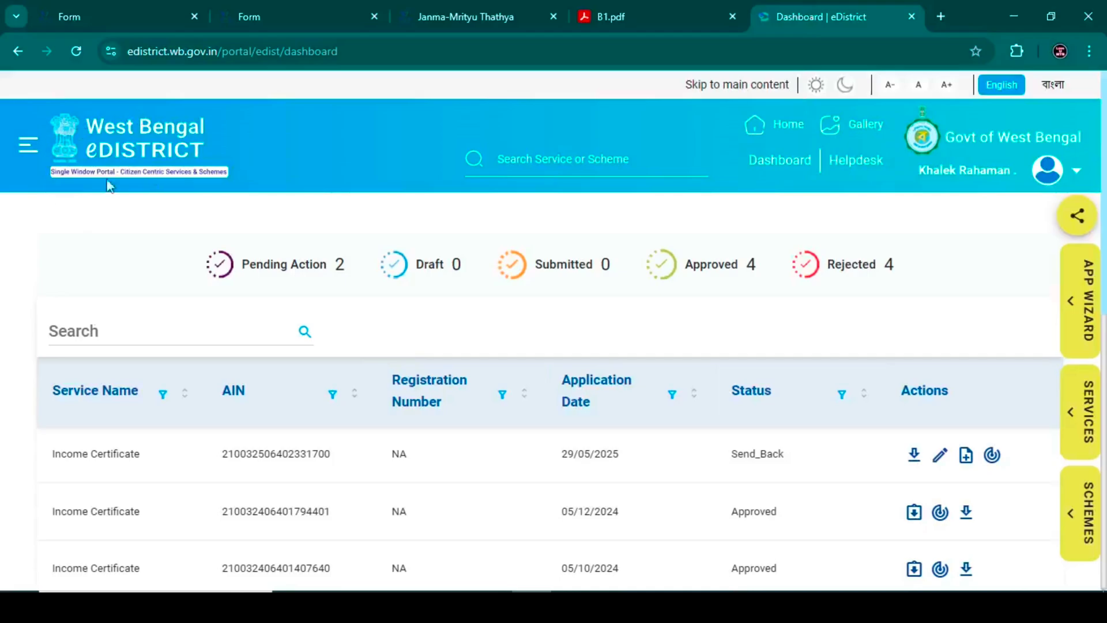
pyautogui.click(27, 149)
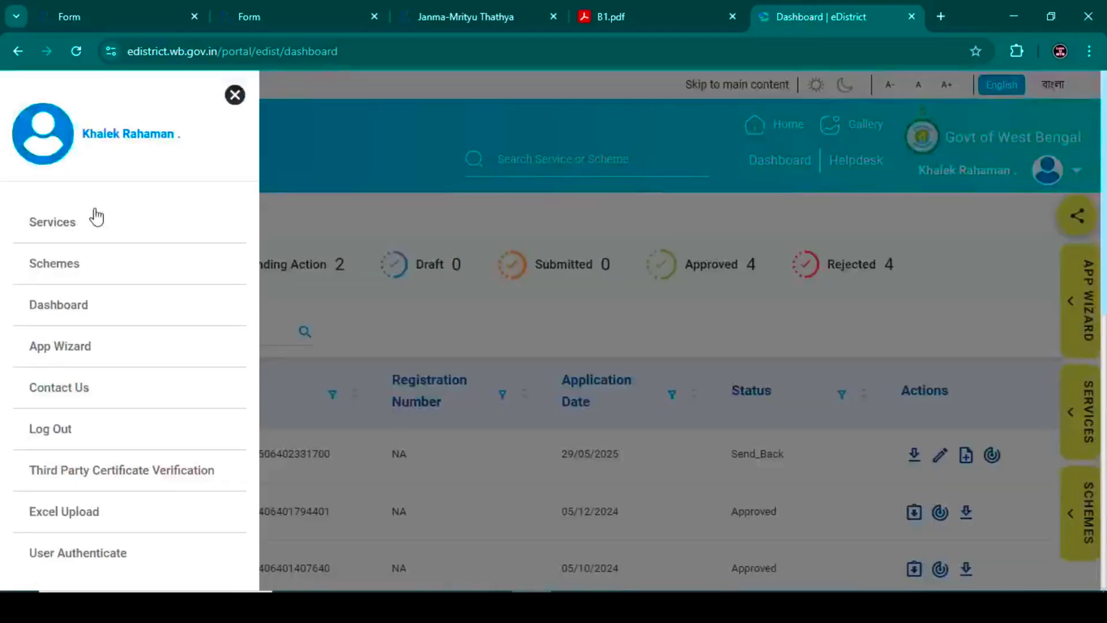
pyautogui.click(62, 225)
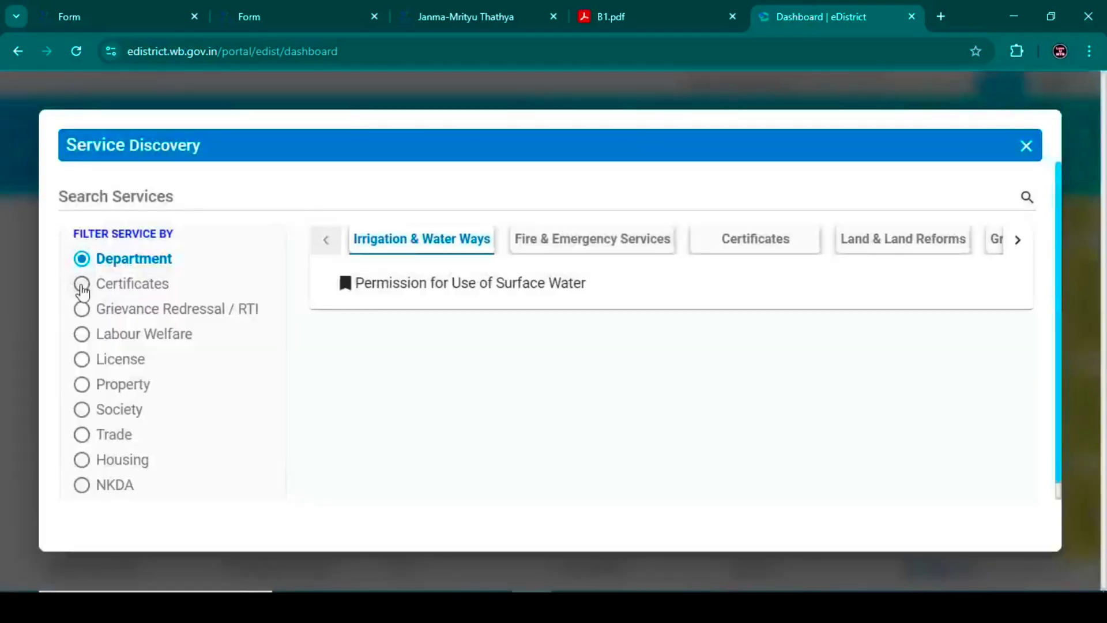
pyautogui.click(82, 284)
pyautogui.scroll(-2, 450, 398)
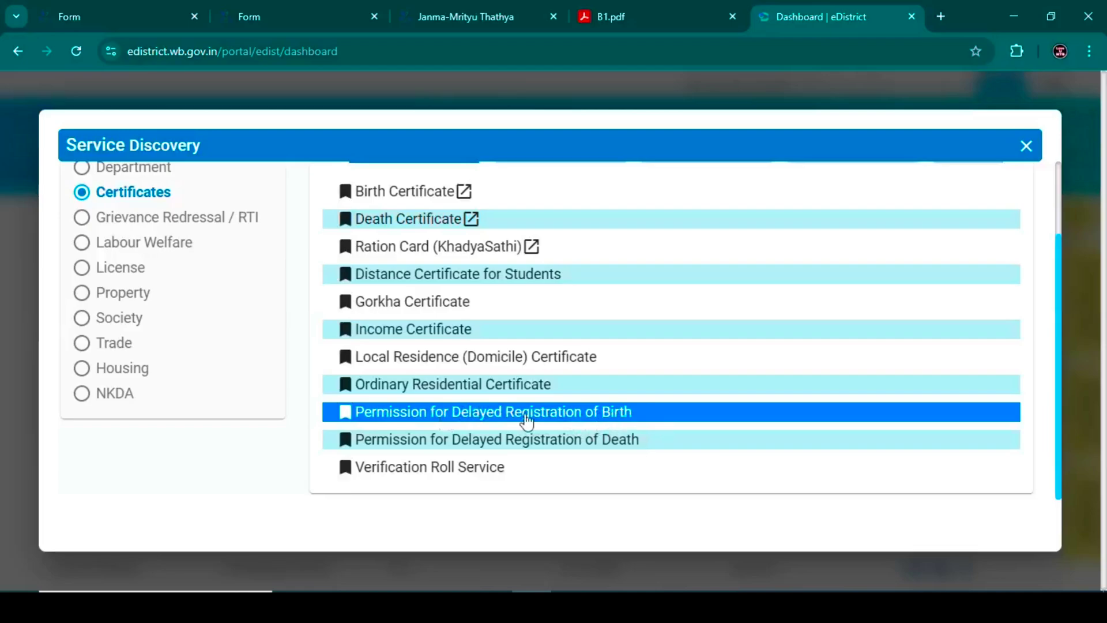
pyautogui.click(116, 17)
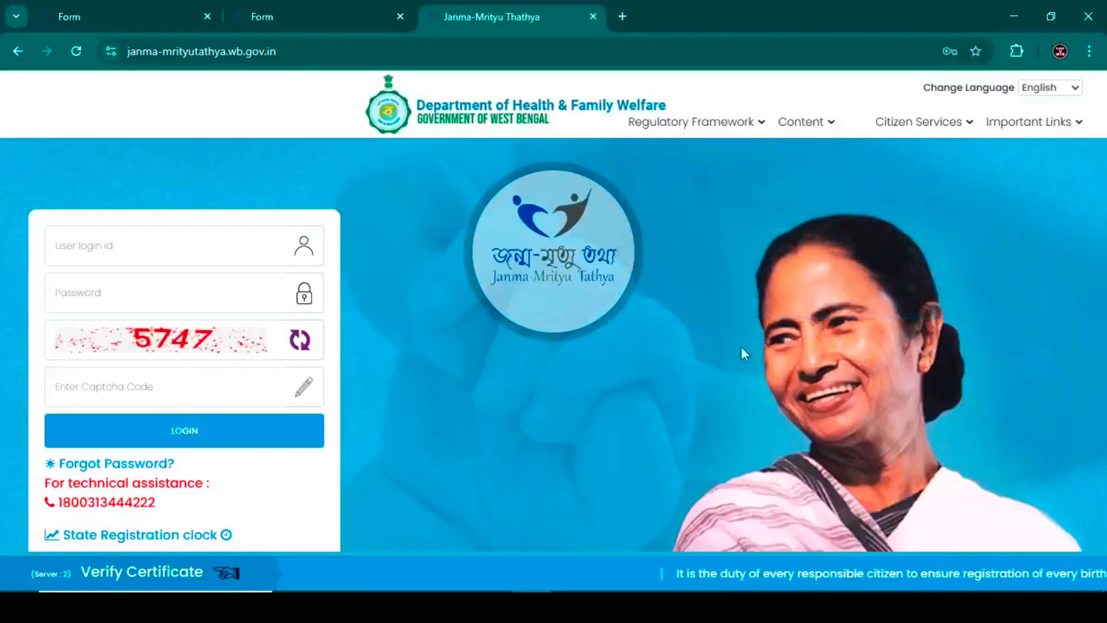
# Open birth application tracking in the citizen services, fill in the acknowledgement number, and close the tracking form
pyautogui.click(920, 122)
pyautogui.click(923, 161)
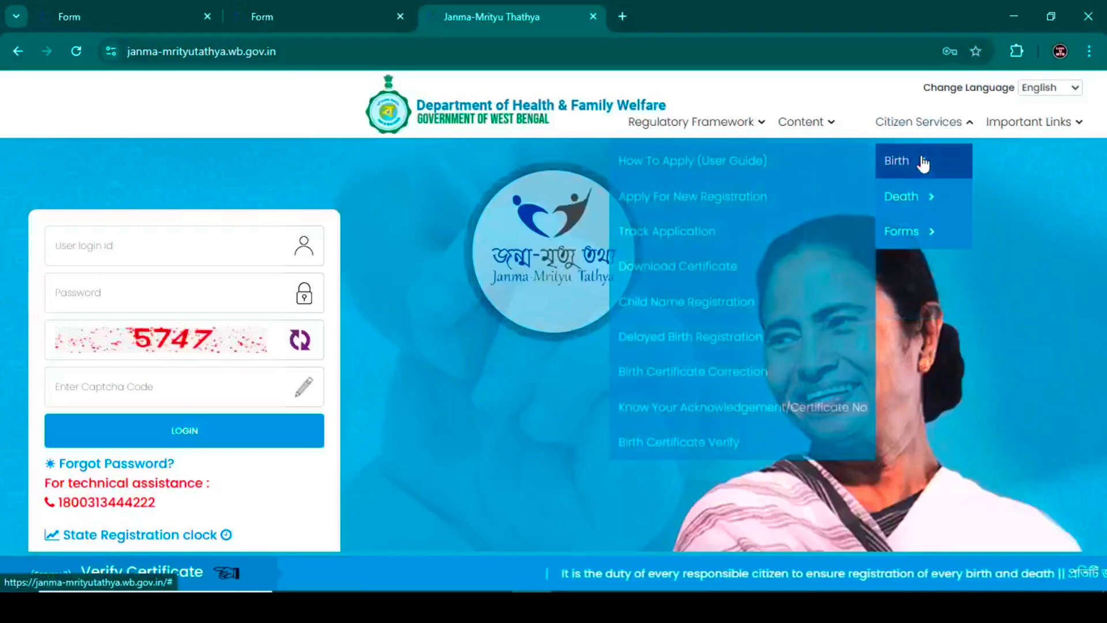
pyautogui.click(690, 234)
pyautogui.click(388, 225)
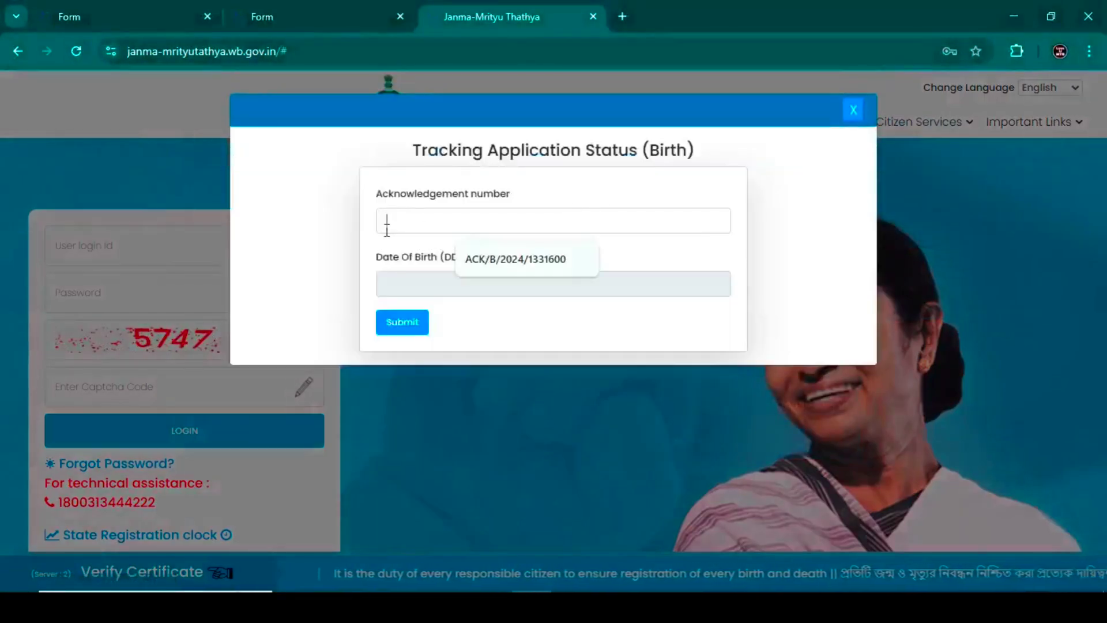
pyautogui.click(486, 258)
pyautogui.press('Escape')
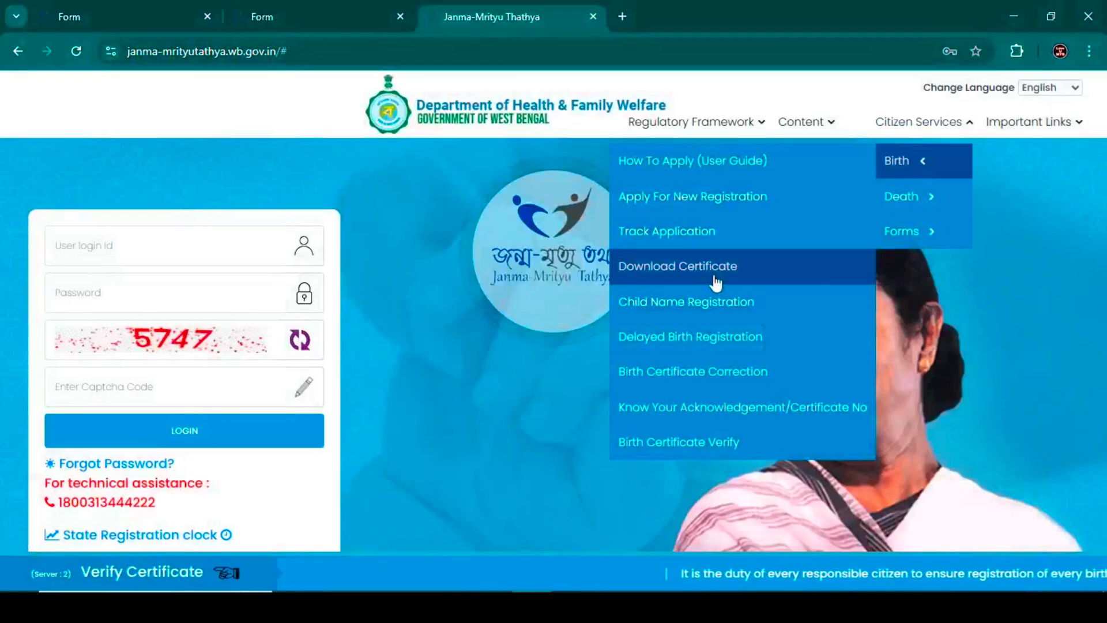
# Open the birth certificate download search, ready for an acknowledgement or certificate number
pyautogui.click(714, 277)
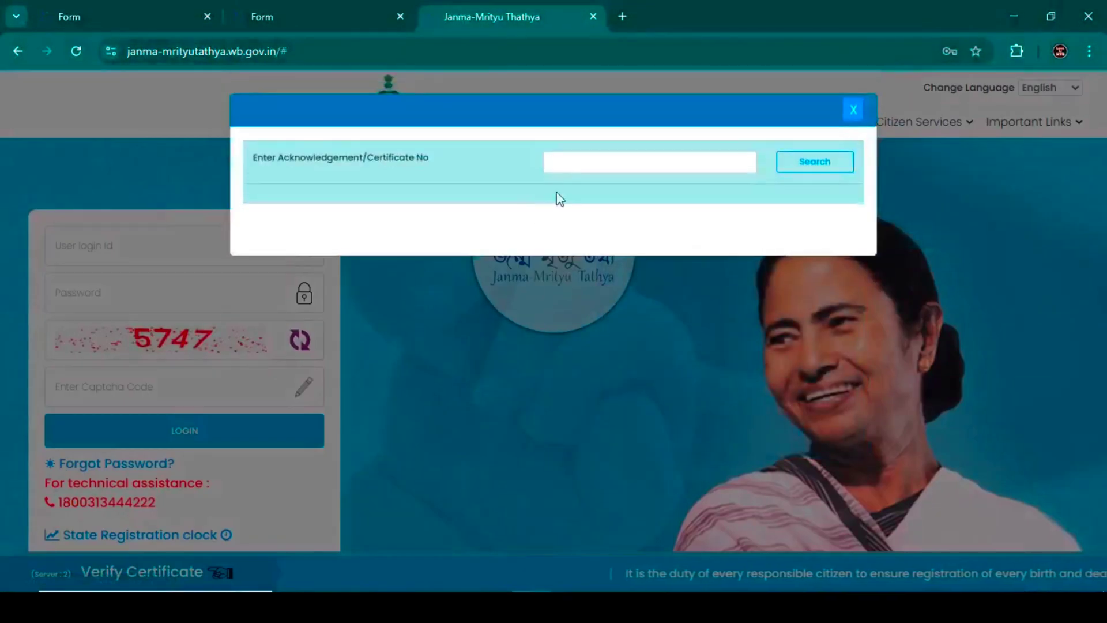
pyautogui.click(567, 156)
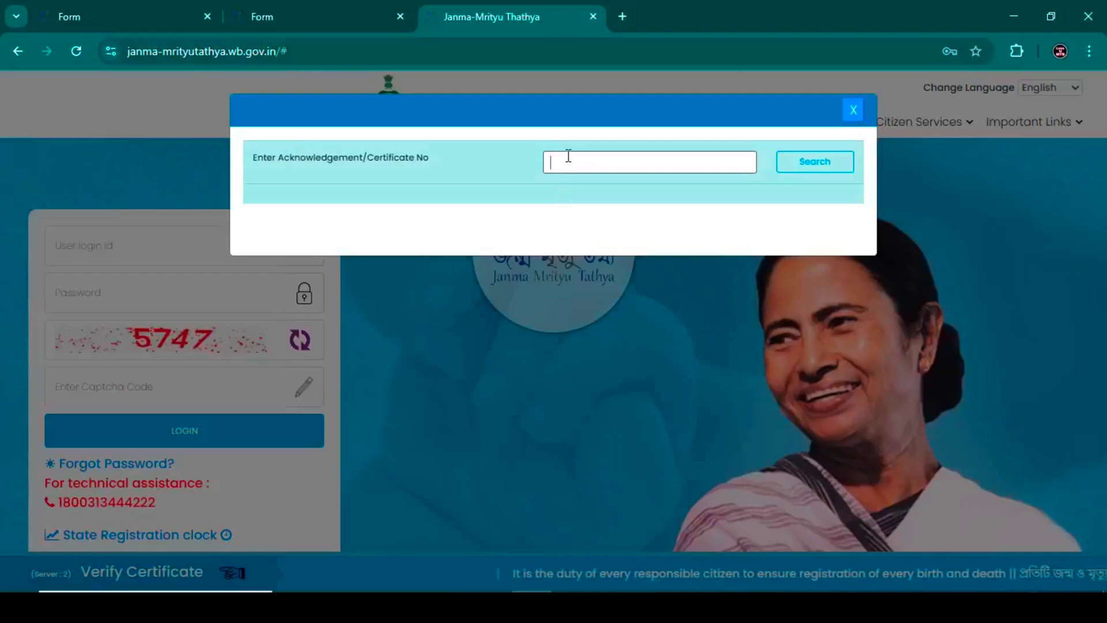